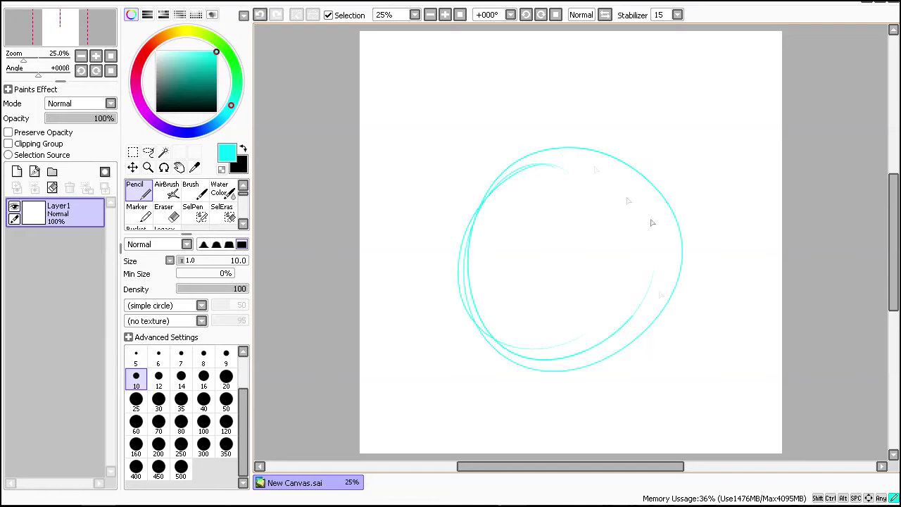
# Sketch the cyan head circle, guide lines, neck and shoulder curves
pyautogui.moveTo(577, 148); pyautogui.dragTo(594, 355)
pyautogui.moveTo(473, 303); pyautogui.dragTo(686, 253)
pyautogui.moveTo(554, 370); pyautogui.dragTo(546, 450)
pyautogui.moveTo(611, 355); pyautogui.dragTo(651, 450)
pyautogui.moveTo(634, 400); pyautogui.dragTo(753, 432)
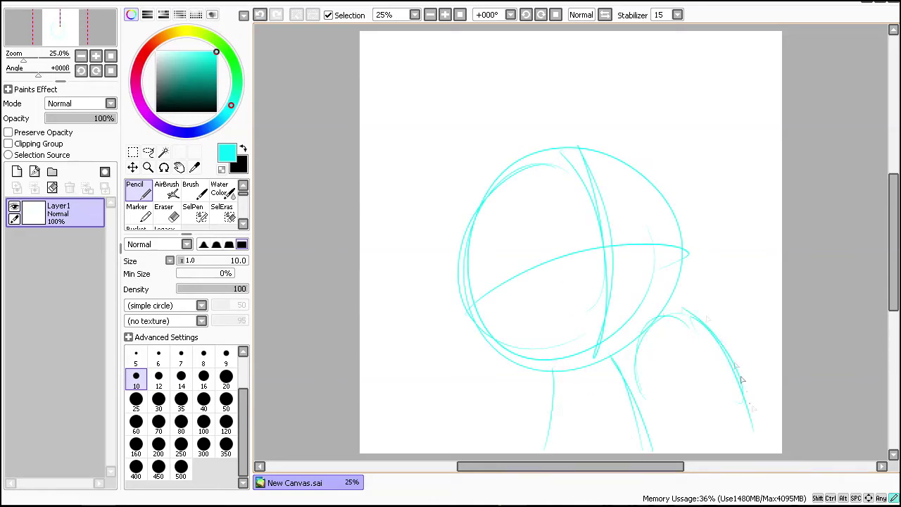
pyautogui.moveTo(675, 394); pyautogui.dragTo(644, 454)
pyautogui.moveTo(740, 398); pyautogui.dragTo(750, 451)
# Sketch the horn, left ear, spiky zigzag mane and band lines across the head
pyautogui.moveTo(558, 175)
pyautogui.mouseDown()
pyautogui.moveTo(604, 67)
pyautogui.moveTo(600, 178)
pyautogui.mouseUp()
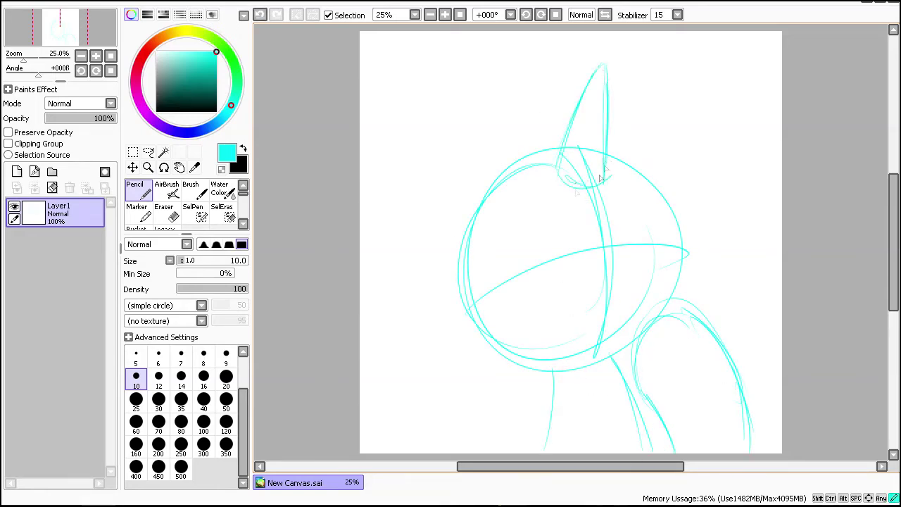
pyautogui.moveTo(567, 150)
pyautogui.mouseDown()
pyautogui.moveTo(602, 146)
pyautogui.moveTo(587, 228)
pyautogui.moveTo(501, 248)
pyautogui.mouseUp()
pyautogui.moveTo(496, 187)
pyautogui.mouseDown()
pyautogui.moveTo(488, 245)
pyautogui.moveTo(425, 235)
pyautogui.mouseUp()
pyautogui.moveTo(443, 160); pyautogui.dragTo(440, 211)
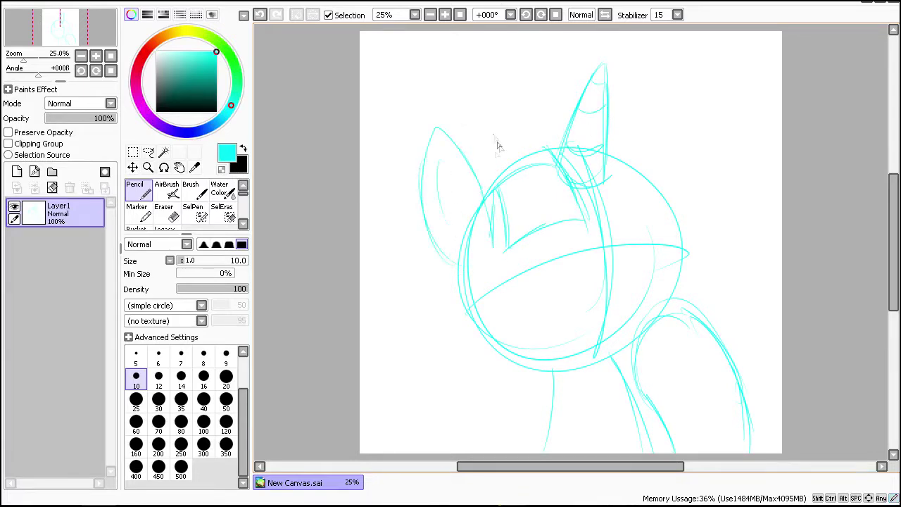
pyautogui.moveTo(479, 67)
pyautogui.mouseDown()
pyautogui.moveTo(490, 131)
pyautogui.moveTo(679, 74)
pyautogui.mouseUp()
pyautogui.moveTo(636, 169); pyautogui.dragTo(658, 235)
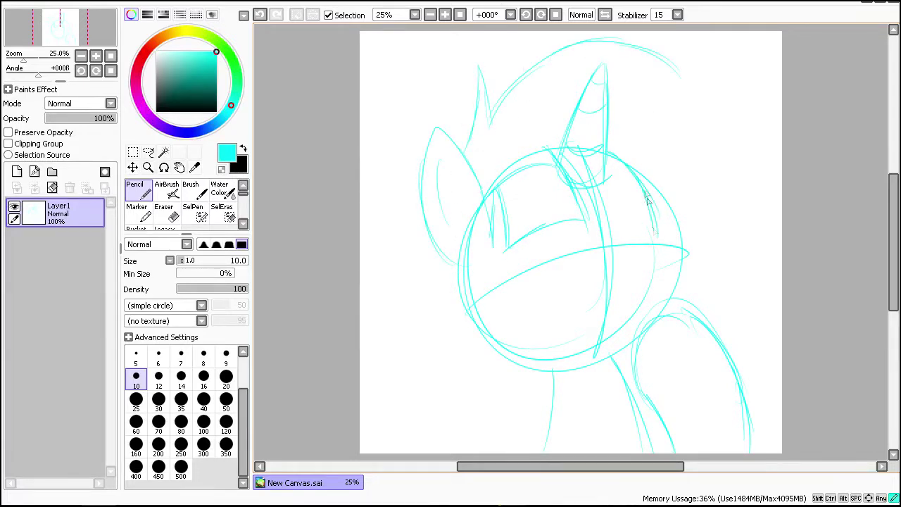
pyautogui.moveTo(508, 232); pyautogui.dragTo(578, 192)
pyautogui.moveTo(656, 234); pyautogui.dragTo(680, 306)
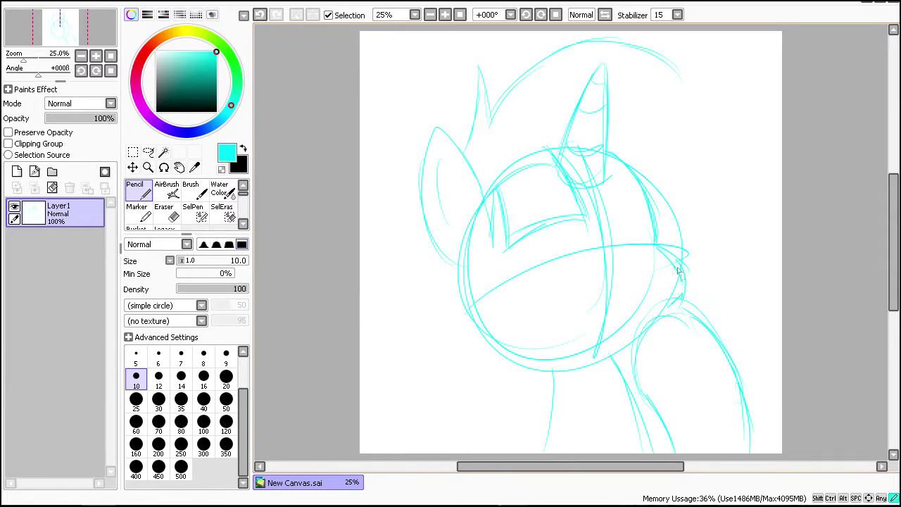
pyautogui.moveTo(523, 285)
pyautogui.mouseDown()
pyautogui.moveTo(480, 280)
pyautogui.moveTo(523, 283)
pyautogui.moveTo(520, 304)
pyautogui.mouseUp()
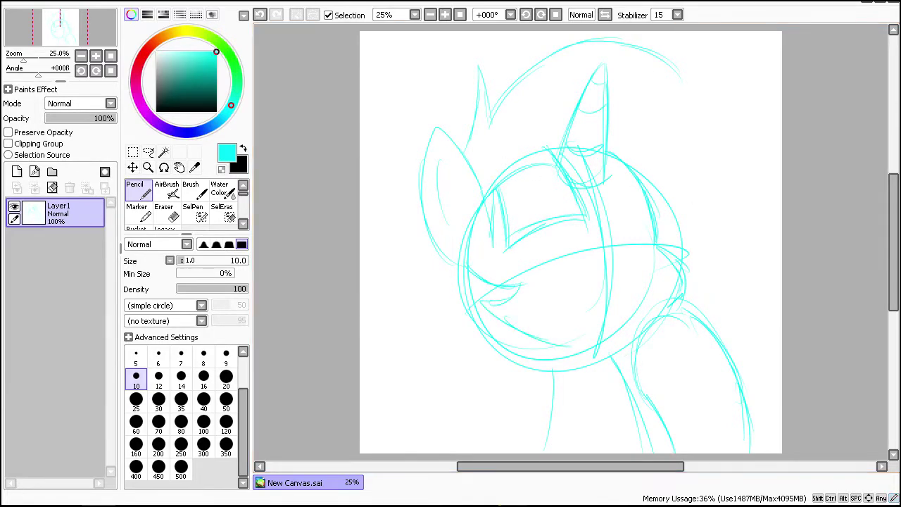
# Sketch the chin and left cheek, and extend the mane down the right side
pyautogui.moveTo(516, 371); pyautogui.dragTo(576, 354)
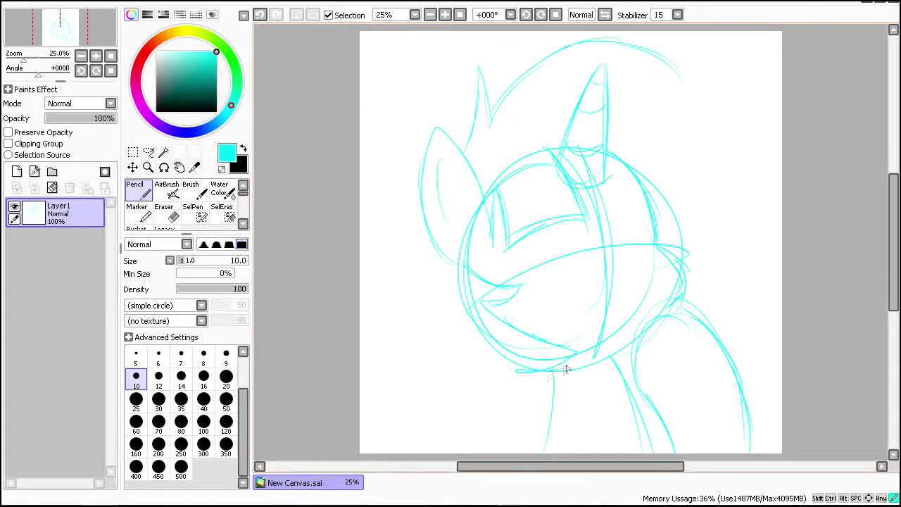
pyautogui.moveTo(427, 231)
pyautogui.mouseDown()
pyautogui.moveTo(454, 264)
pyautogui.moveTo(475, 384)
pyautogui.moveTo(574, 373)
pyautogui.mouseUp()
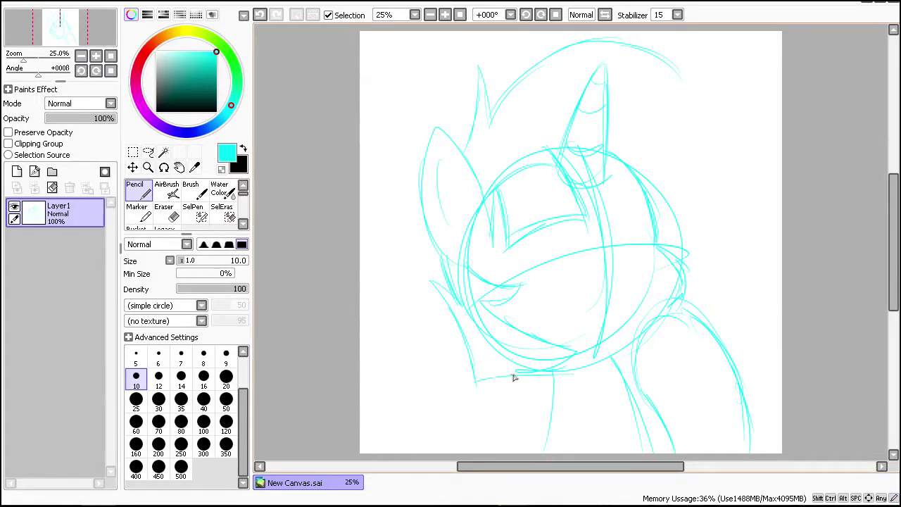
pyautogui.moveTo(503, 323); pyautogui.dragTo(573, 378)
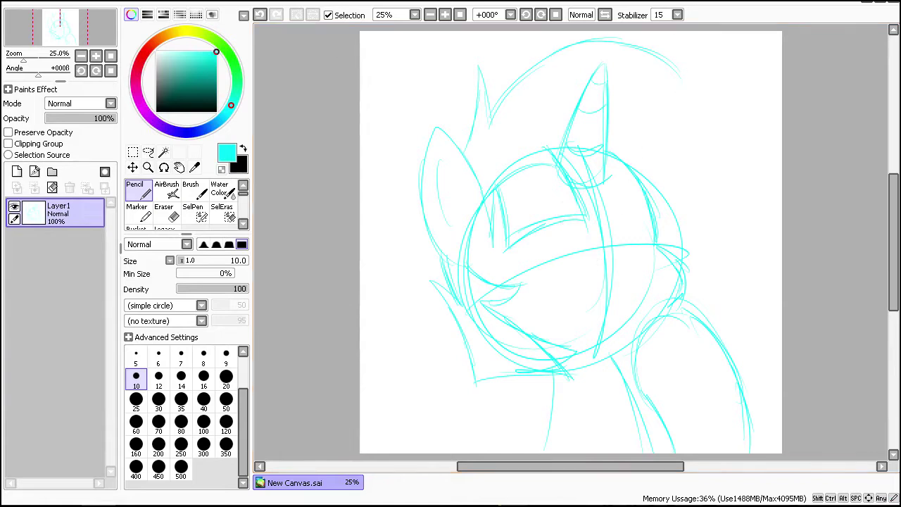
pyautogui.moveTo(658, 53)
pyautogui.mouseDown()
pyautogui.moveTo(706, 98)
pyautogui.moveTo(691, 218)
pyautogui.mouseUp()
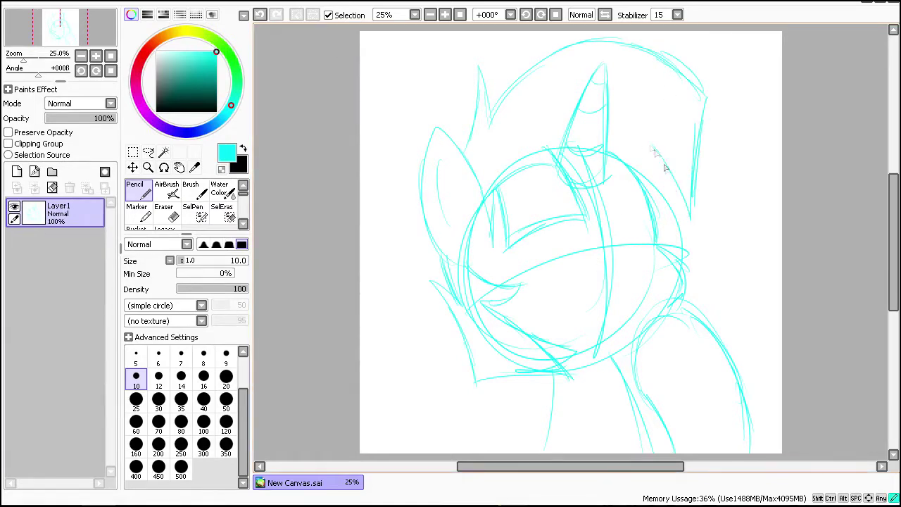
pyautogui.moveTo(647, 140); pyautogui.dragTo(688, 216)
# Sketch two large oval eyes with a pupil, plus the muzzle curve
pyautogui.moveTo(549, 213); pyautogui.dragTo(548, 304)
pyautogui.moveTo(539, 192)
pyautogui.mouseDown()
pyautogui.moveTo(581, 236)
pyautogui.moveTo(566, 309)
pyautogui.mouseUp()
pyautogui.moveTo(612, 190)
pyautogui.mouseDown()
pyautogui.moveTo(605, 269)
pyautogui.moveTo(656, 280)
pyautogui.mouseUp()
pyautogui.moveTo(541, 191); pyautogui.dragTo(534, 294)
pyautogui.moveTo(618, 182); pyautogui.dragTo(657, 260)
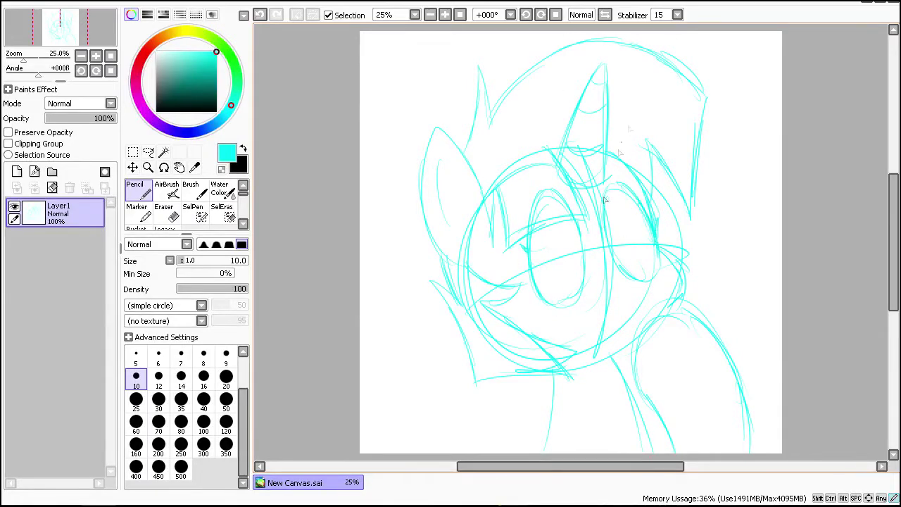
pyautogui.moveTo(594, 290)
pyautogui.mouseDown()
pyautogui.moveTo(648, 299)
pyautogui.moveTo(609, 348)
pyautogui.mouseUp()
pyautogui.moveTo(568, 228); pyautogui.dragTo(574, 244)
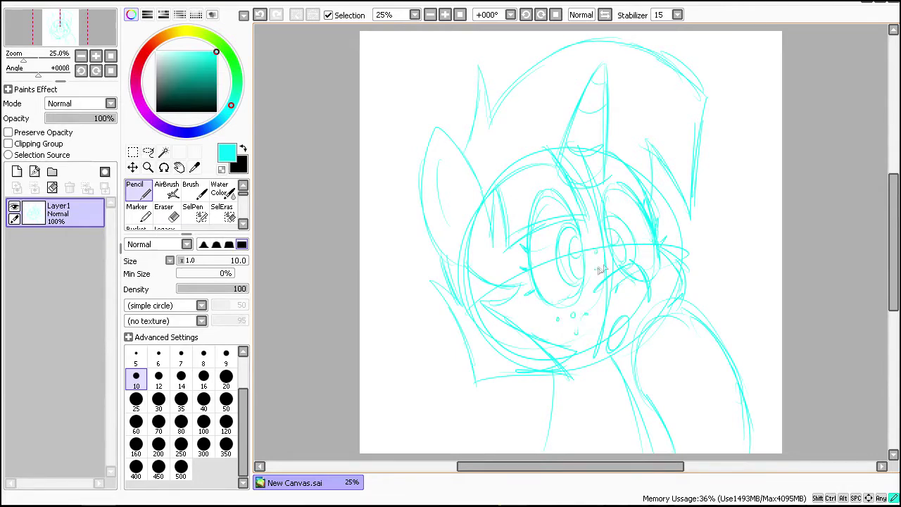
# Dot three freckles on the right cheek
pyautogui.click(667, 276)
pyautogui.click(675, 287)
pyautogui.click(673, 271)
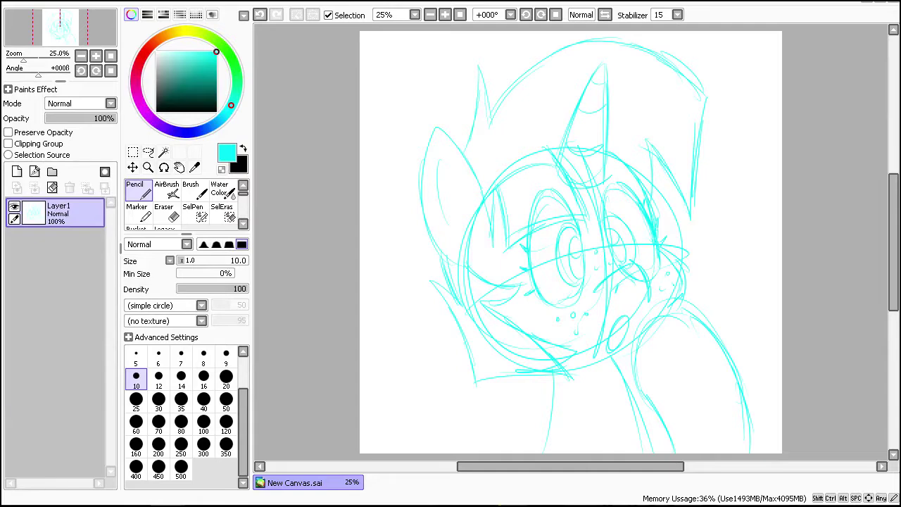
# Shift the whole sketch layer to the left with the Move tool
pyautogui.click(132, 167)
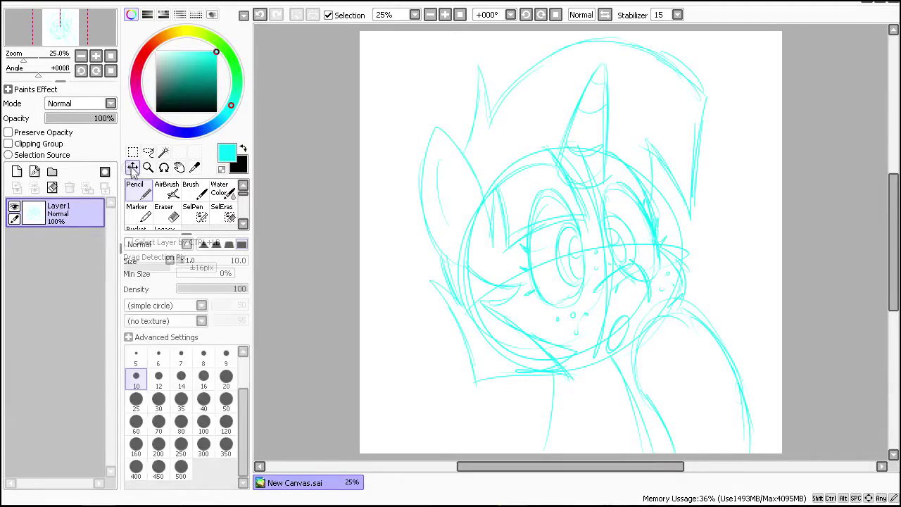
pyautogui.moveTo(603, 368); pyautogui.dragTo(573, 366)
pyautogui.click(144, 194)
# Handwrite "Do I have to build a" in cyan beside the head
pyautogui.moveTo(692, 159); pyautogui.dragTo(715, 177)
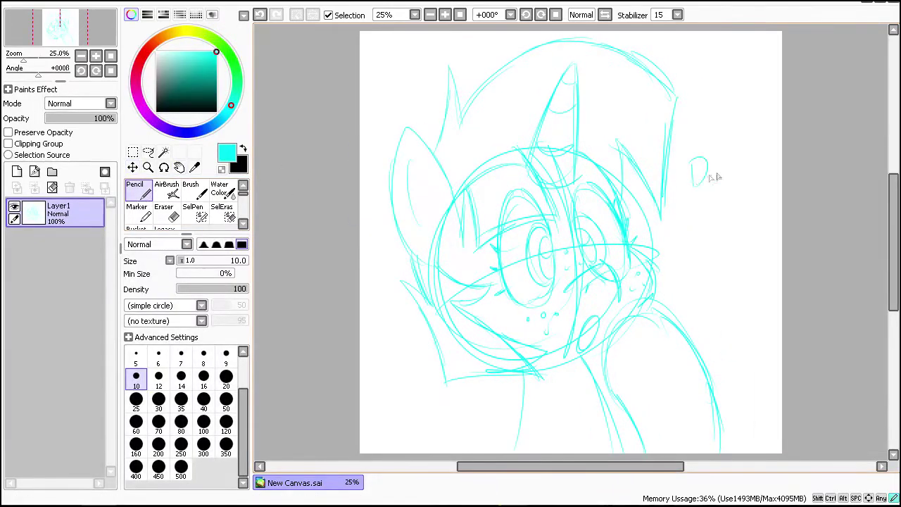
pyautogui.moveTo(743, 214); pyautogui.dragTo(745, 231)
pyautogui.moveTo(737, 220); pyautogui.dragTo(748, 220)
pyautogui.moveTo(758, 219); pyautogui.dragTo(757, 220)
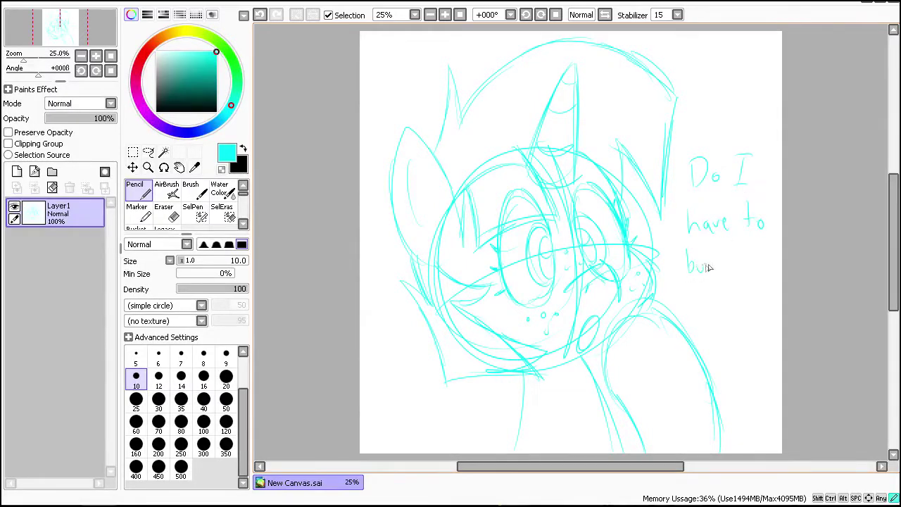
pyautogui.moveTo(711, 258); pyautogui.dragTo(712, 270)
pyautogui.moveTo(719, 250); pyautogui.dragTo(719, 270)
pyautogui.moveTo(733, 251)
pyautogui.mouseDown()
pyautogui.moveTo(729, 271)
pyautogui.moveTo(751, 269)
pyautogui.mouseUp()
# Finish the handwriting with "float to be in the gay parade?"
pyautogui.moveTo(693, 282); pyautogui.dragTo(689, 300)
pyautogui.moveTo(702, 283)
pyautogui.mouseDown()
pyautogui.moveTo(703, 299)
pyautogui.moveTo(756, 295)
pyautogui.mouseUp()
pyautogui.moveTo(701, 310)
pyautogui.mouseDown()
pyautogui.moveTo(712, 327)
pyautogui.moveTo(774, 323)
pyautogui.mouseUp()
pyautogui.moveTo(725, 343); pyautogui.dragTo(753, 356)
pyautogui.moveTo(728, 373); pyautogui.dragTo(730, 391)
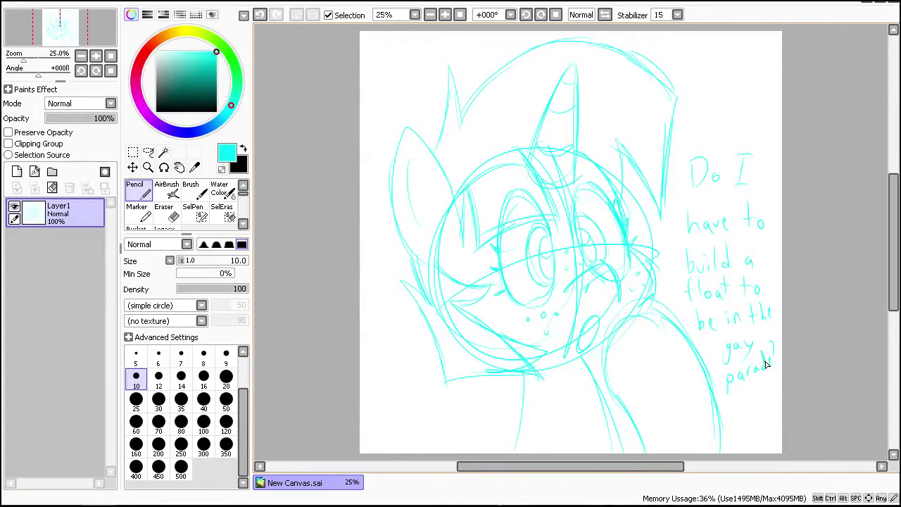
pyautogui.moveTo(767, 364); pyautogui.dragTo(773, 367)
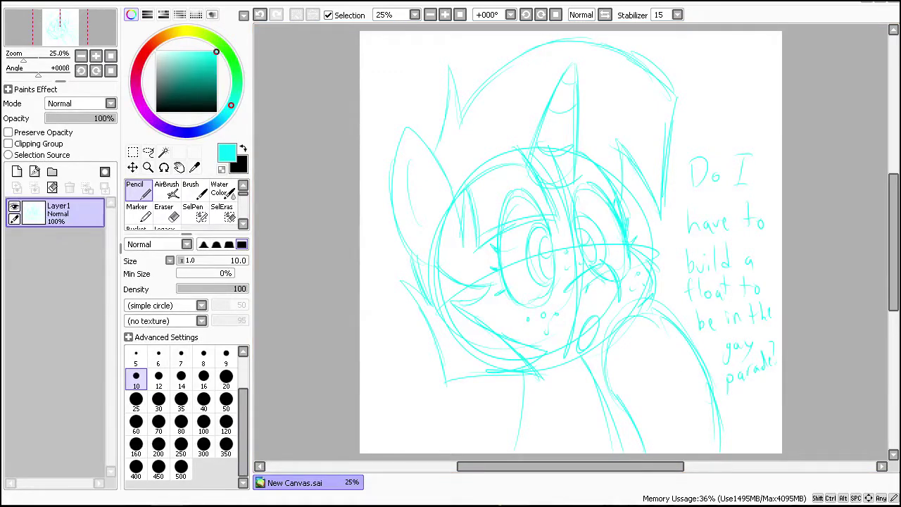
# Set the pencil to black, size 30, with stabilizer S-7
pyautogui.press('x')
pyautogui.click(158, 399)
pyautogui.click(677, 15)
pyautogui.click(667, 260)
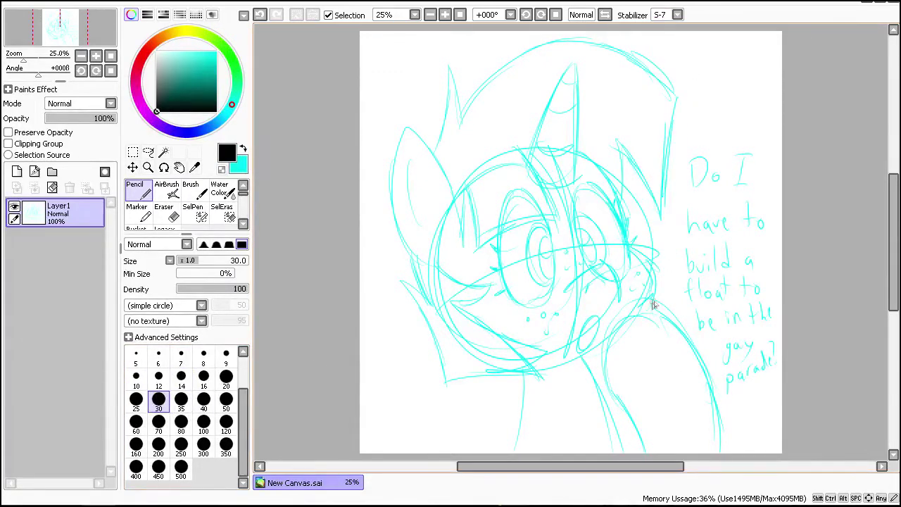
# Ink the shoulder curve, left ear, cheek-jaw line and neck in black
pyautogui.moveTo(656, 307); pyautogui.dragTo(646, 452)
pyautogui.moveTo(657, 308); pyautogui.dragTo(715, 452)
pyautogui.moveTo(405, 126)
pyautogui.mouseDown()
pyautogui.moveTo(445, 163)
pyautogui.moveTo(455, 211)
pyautogui.mouseUp()
pyautogui.moveTo(406, 127); pyautogui.dragTo(451, 247)
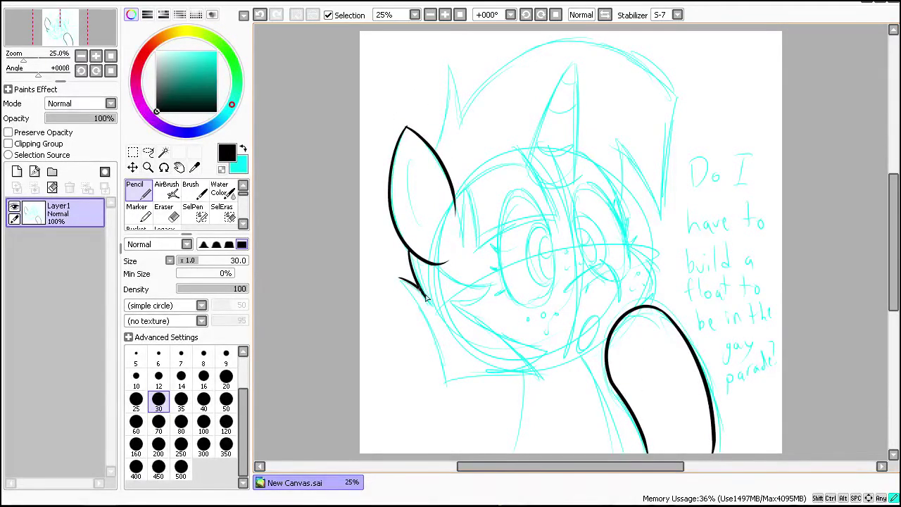
pyautogui.moveTo(398, 276)
pyautogui.mouseDown()
pyautogui.moveTo(443, 384)
pyautogui.moveTo(548, 386)
pyautogui.moveTo(515, 454)
pyautogui.mouseUp()
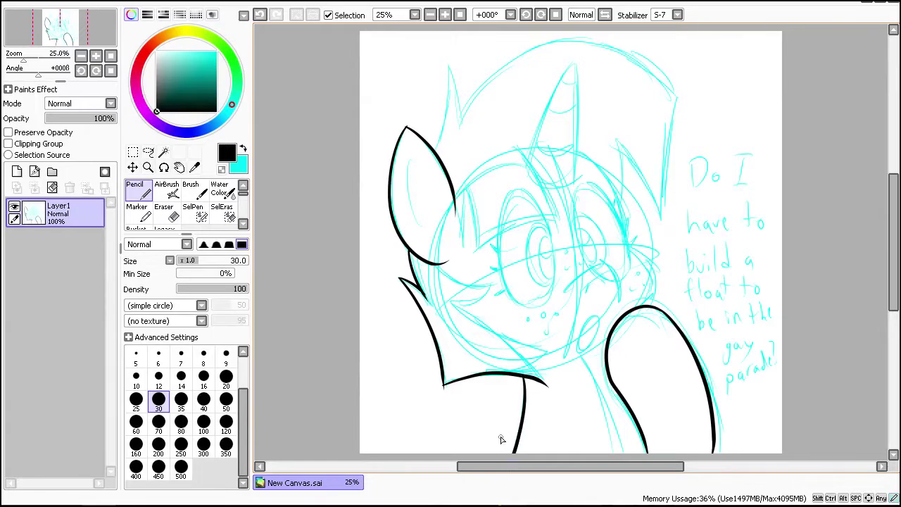
pyautogui.moveTo(509, 144); pyautogui.dragTo(559, 214)
# Ink the forehead, spiky stroke below the ear, horn, cheek curve and ear back line
pyautogui.moveTo(454, 200); pyautogui.dragTo(462, 246)
pyautogui.moveTo(465, 185)
pyautogui.mouseDown()
pyautogui.moveTo(461, 246)
pyautogui.moveTo(560, 217)
pyautogui.mouseUp()
pyautogui.moveTo(544, 102); pyautogui.dragTo(574, 182)
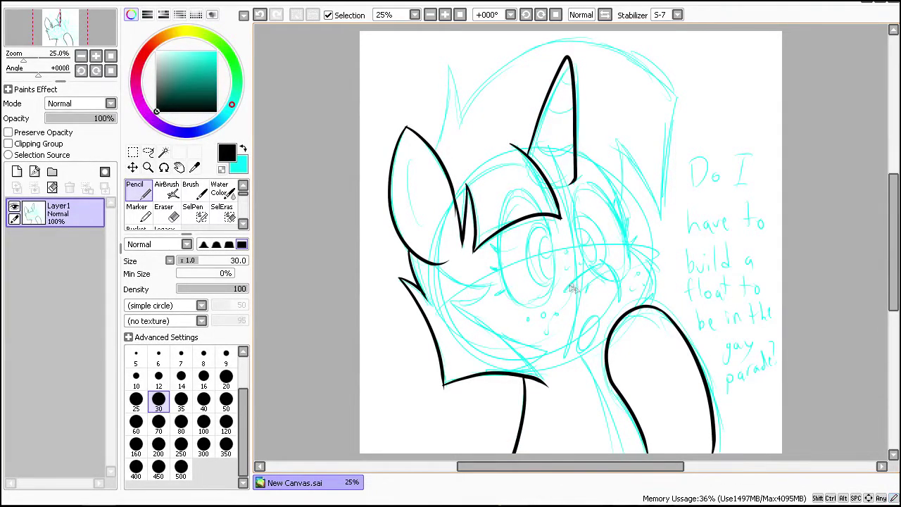
pyautogui.moveTo(565, 287); pyautogui.dragTo(618, 299)
pyautogui.moveTo(448, 61)
pyautogui.mouseDown()
pyautogui.moveTo(437, 145)
pyautogui.moveTo(594, 44)
pyautogui.mouseUp()
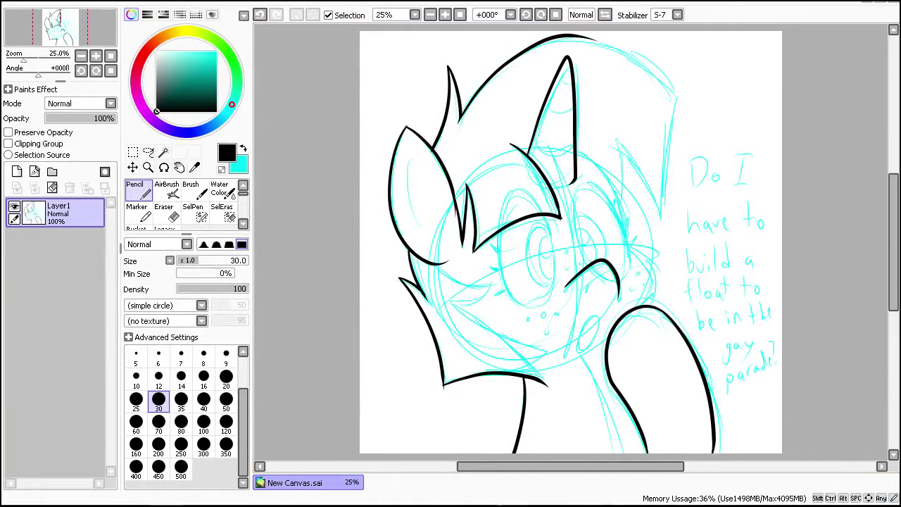
# At size 20, ink the left eye outline, a lash stroke and a face curve
pyautogui.click(226, 376)
pyautogui.moveTo(504, 228)
pyautogui.mouseDown()
pyautogui.moveTo(497, 261)
pyautogui.moveTo(559, 282)
pyautogui.moveTo(497, 244)
pyautogui.moveTo(508, 288)
pyautogui.mouseUp()
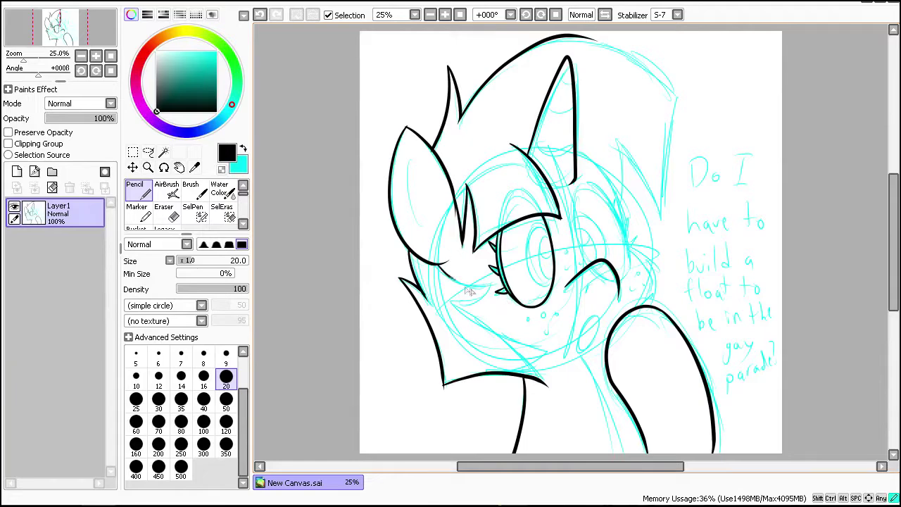
pyautogui.moveTo(490, 285)
pyautogui.mouseDown()
pyautogui.moveTo(454, 303)
pyautogui.moveTo(540, 380)
pyautogui.mouseUp()
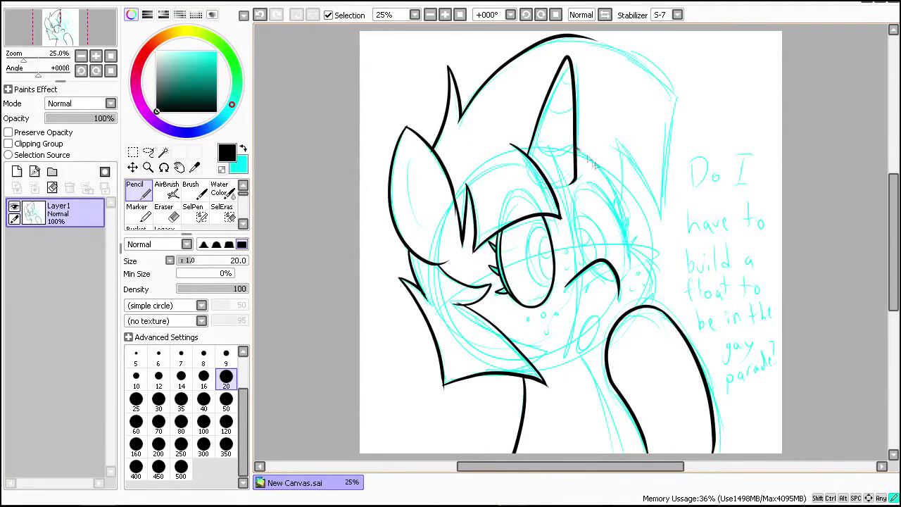
pyautogui.moveTo(574, 148)
pyautogui.mouseDown()
pyautogui.moveTo(633, 242)
pyautogui.moveTo(658, 305)
pyautogui.mouseUp()
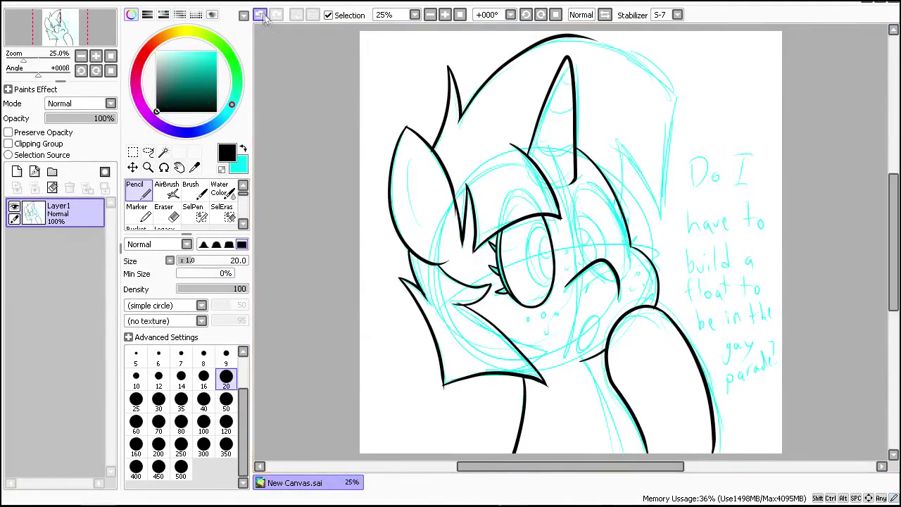
# Redo the right cheek line and extend it down into the neck
pyautogui.hotkey('ctrl', 'z')
pyautogui.moveTo(631, 243); pyautogui.dragTo(658, 304)
pyautogui.hotkey('ctrl', 'z')
pyautogui.moveTo(630, 240); pyautogui.dragTo(651, 310)
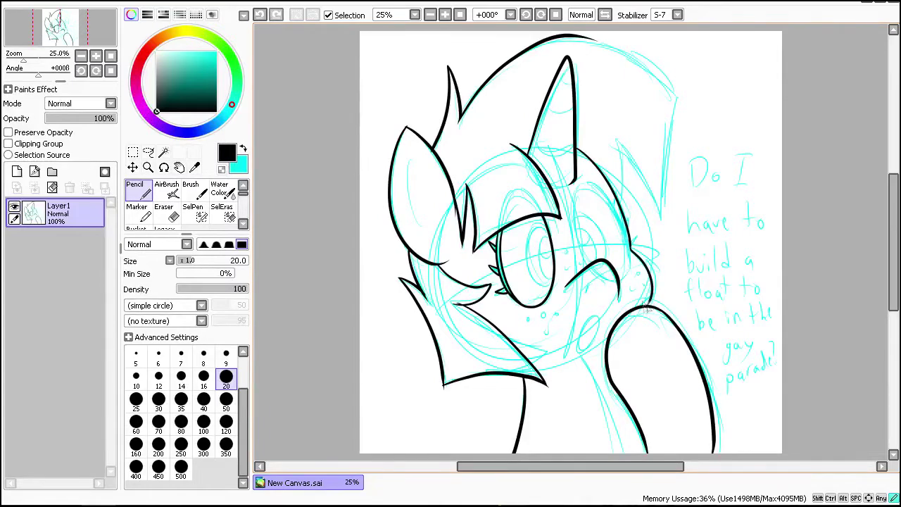
pyautogui.moveTo(584, 355); pyautogui.dragTo(626, 452)
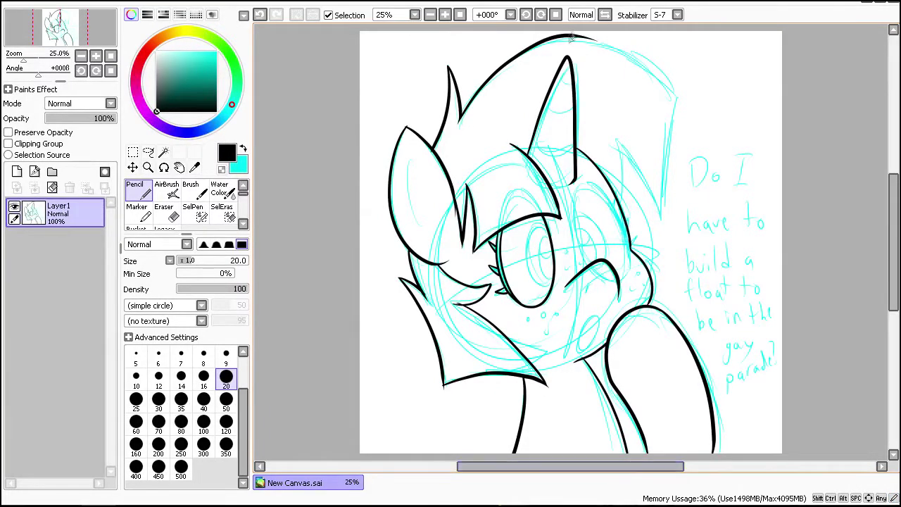
# Complete the head top and mane edge, add horn rings and an inner-ear tuft
pyautogui.moveTo(584, 36); pyautogui.dragTo(680, 96)
pyautogui.moveTo(619, 140)
pyautogui.mouseDown()
pyautogui.moveTo(624, 200)
pyautogui.moveTo(658, 212)
pyautogui.mouseUp()
pyautogui.moveTo(680, 91); pyautogui.dragTo(662, 210)
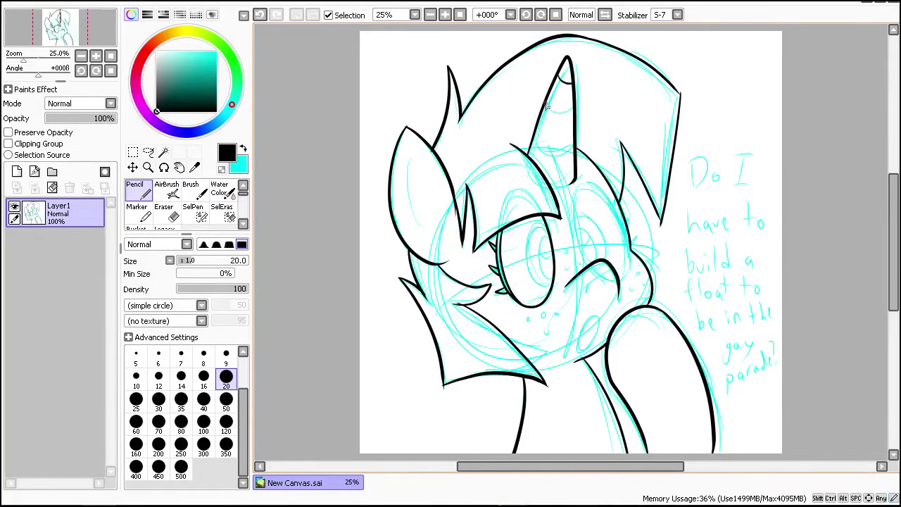
pyautogui.moveTo(532, 148); pyautogui.dragTo(573, 145)
pyautogui.moveTo(408, 151); pyautogui.dragTo(420, 231)
pyautogui.moveTo(422, 223); pyautogui.dragTo(431, 241)
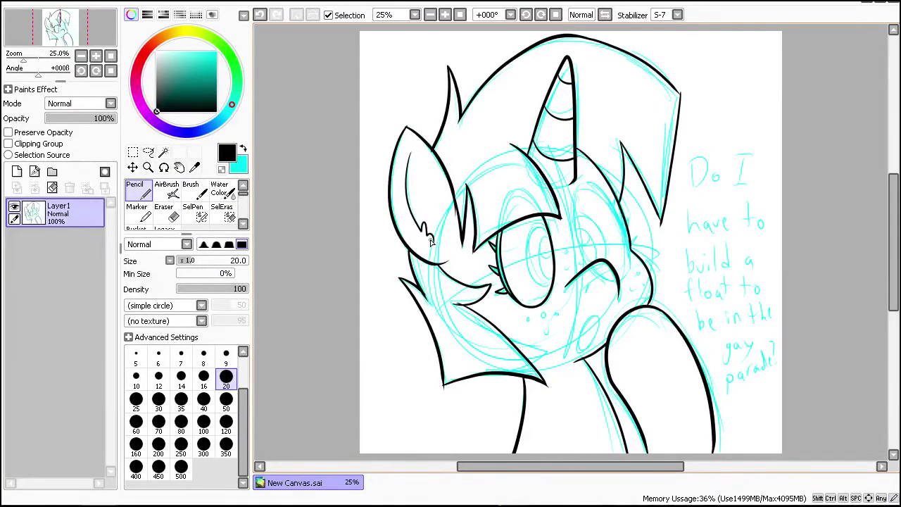
# At pencil size 14, redraw the outline beside the eye and draw the pupil
pyautogui.press('[')
pyautogui.press('[')
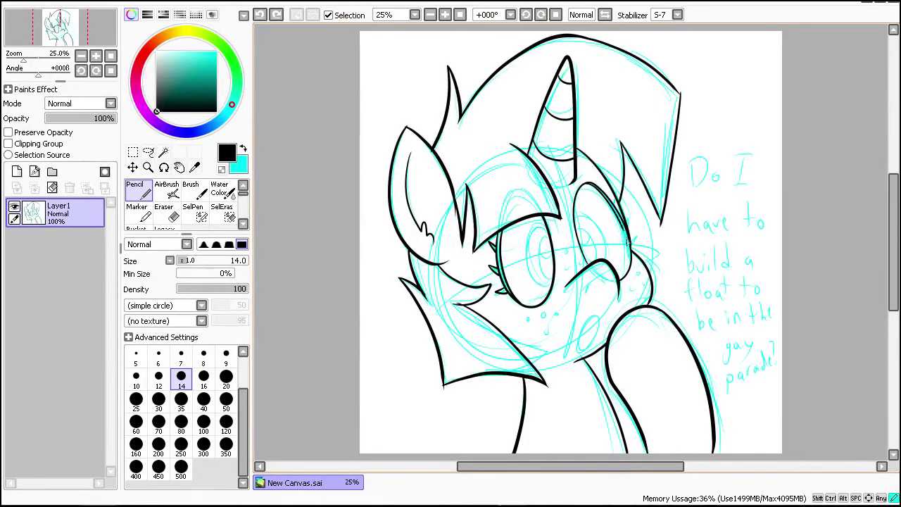
pyautogui.moveTo(584, 184); pyautogui.dragTo(617, 241)
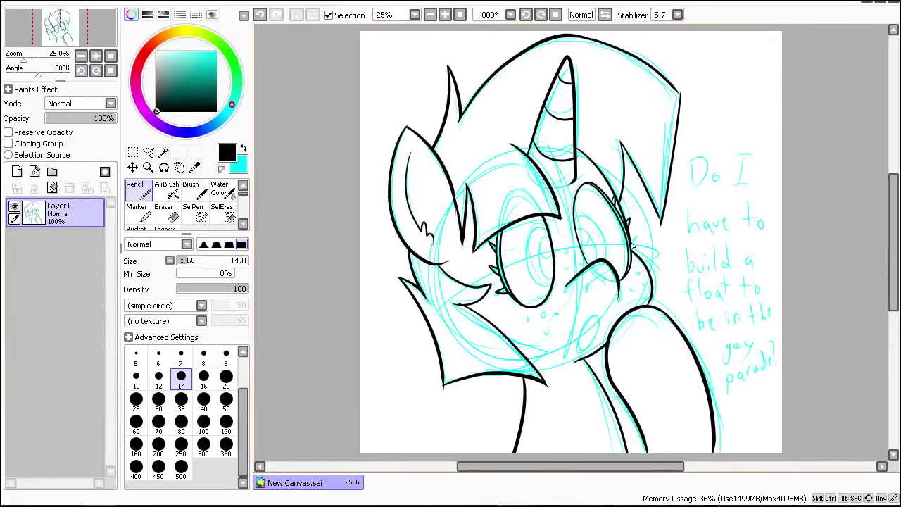
pyautogui.moveTo(546, 224); pyautogui.dragTo(541, 240)
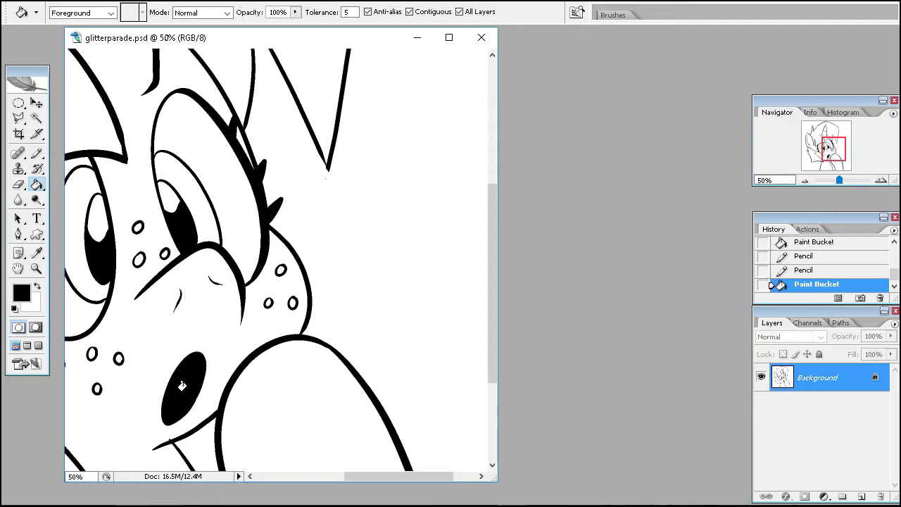
# Zoom out glitterparade.psd, create new document Untitled-1, and paste the orange unicorn reference comic
pyautogui.hotkey('ctrl', '-')
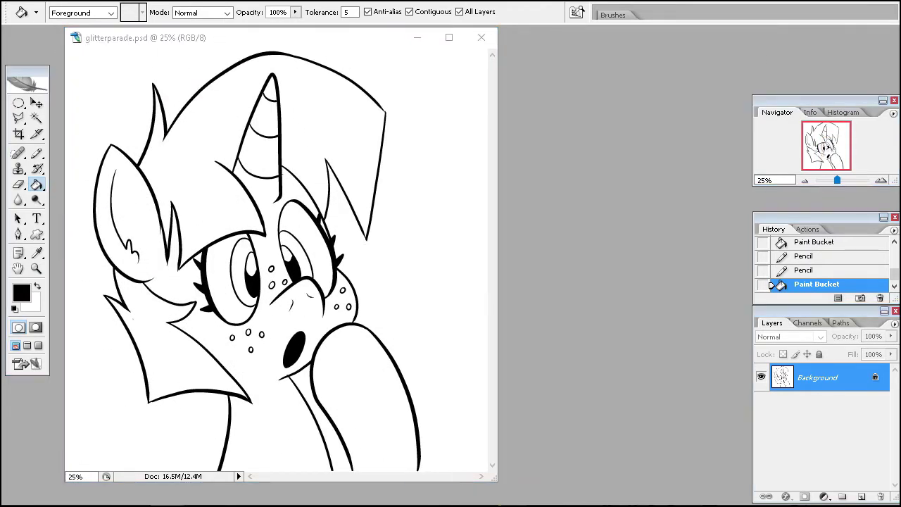
pyautogui.hotkey('alt', 'f')
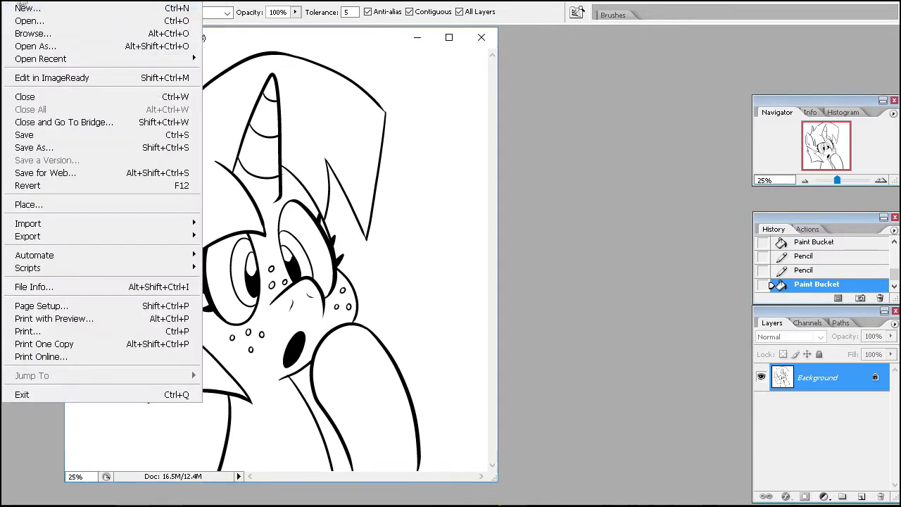
pyautogui.press('n')
pyautogui.press('Return')
pyautogui.hotkey('ctrl', 'v')
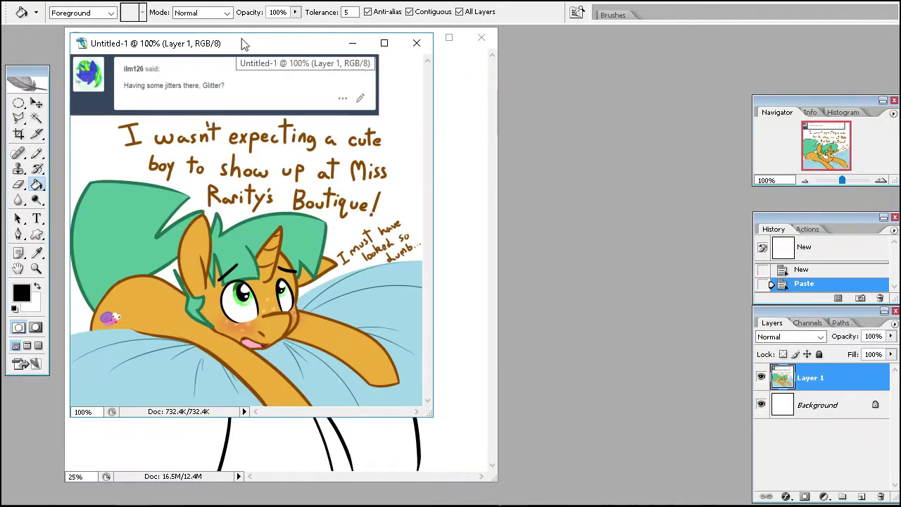
# Place the reference beside the line art and fill the mane with sampled hair green
pyautogui.moveTo(240, 44); pyautogui.dragTo(526, 85)
pyautogui.click(36, 252)
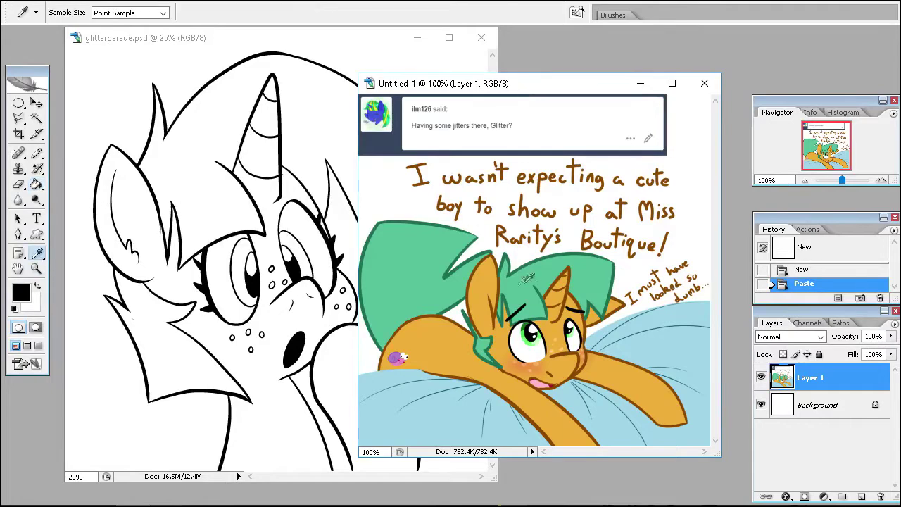
pyautogui.click(415, 239)
pyautogui.click(37, 184)
pyautogui.click(211, 106)
pyautogui.click(169, 323)
# Fill both irises with the bright eye green sampled from the reference
pyautogui.press('i')
pyautogui.click(528, 337)
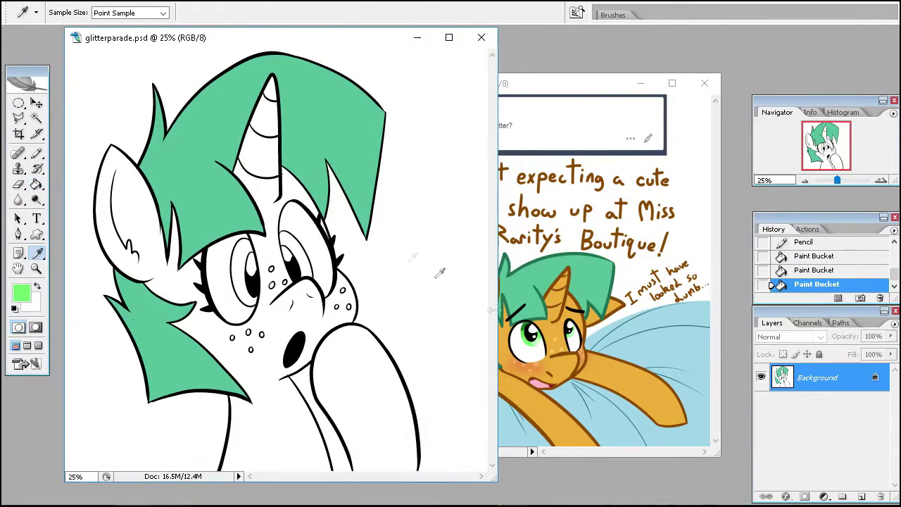
pyautogui.press('g')
pyautogui.click(241, 278)
pyautogui.click(292, 260)
# Fill the face, horn and remaining coat areas with the reference's orange
pyautogui.press('i')
pyautogui.click(559, 325)
pyautogui.press('g')
pyautogui.click(190, 222)
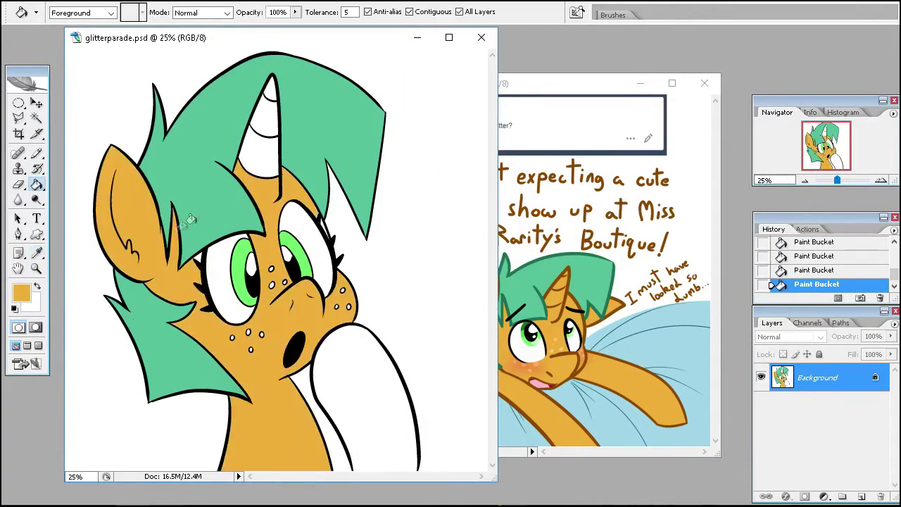
pyautogui.click(262, 161)
pyautogui.click(266, 123)
pyautogui.click(271, 93)
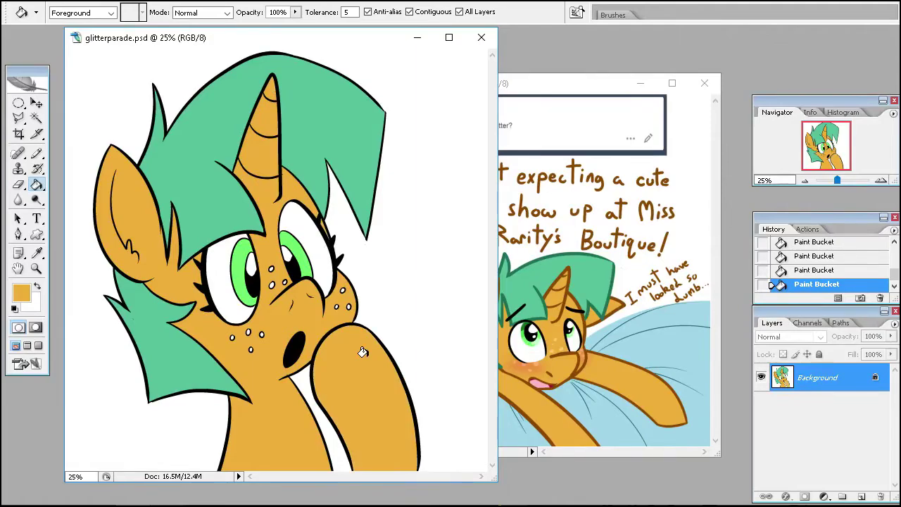
# Sample the light freckle orange and fill the cheek freckles with it
pyautogui.press('i')
pyautogui.click(561, 332)
pyautogui.press('g')
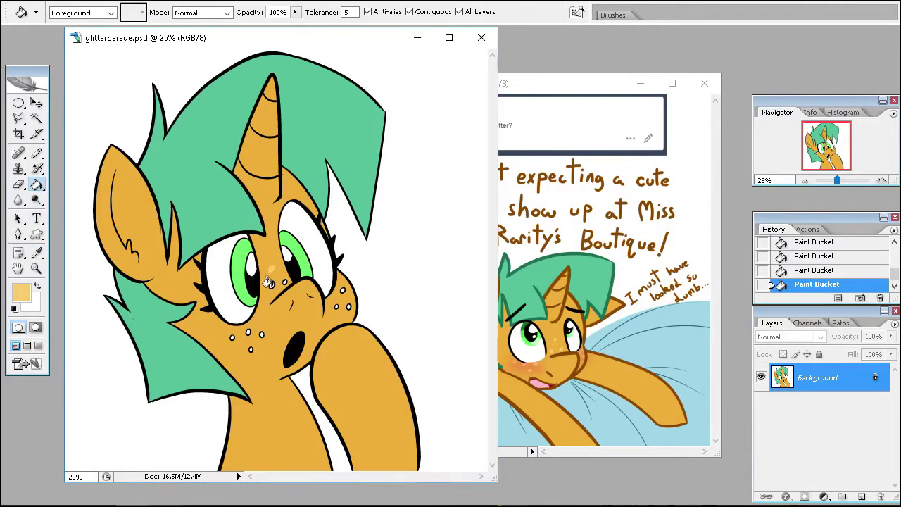
pyautogui.keyDown('ctrl'); pyautogui.click(237, 348); pyautogui.keyUp('ctrl')
pyautogui.keyDown('ctrl'); pyautogui.click(237, 349); pyautogui.keyUp('ctrl')
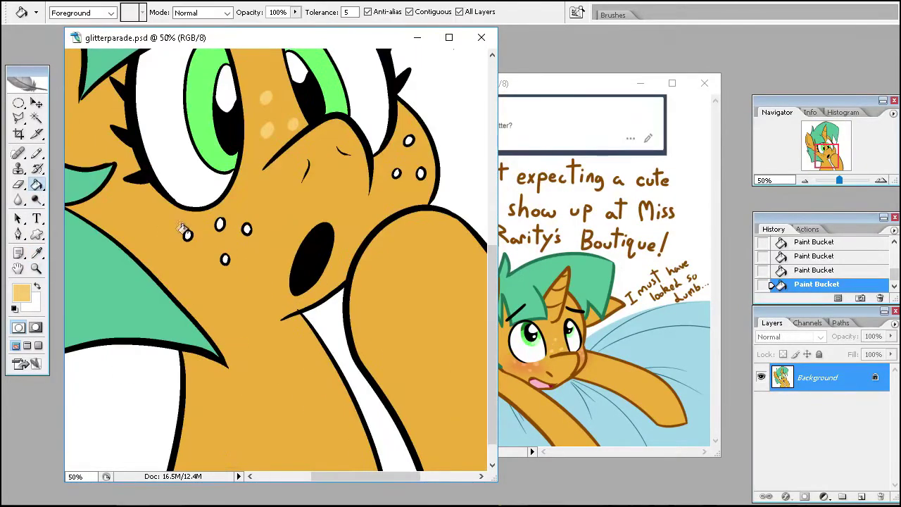
pyautogui.click(188, 236)
pyautogui.click(219, 224)
pyautogui.click(224, 259)
# Fill the remaining cheek and muzzle freckles, then the background light blue
pyautogui.click(246, 229)
pyautogui.click(397, 173)
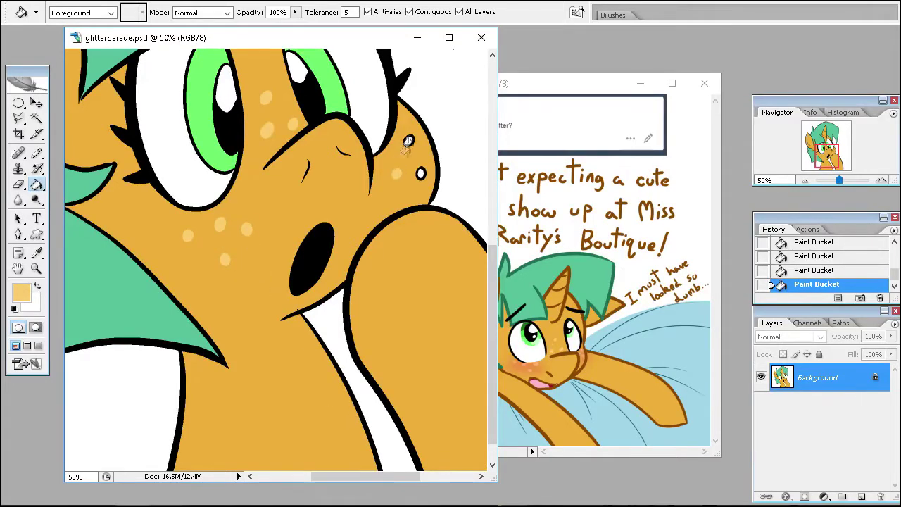
pyautogui.click(408, 141)
pyautogui.click(420, 173)
pyautogui.hotkey('ctrl', '-')
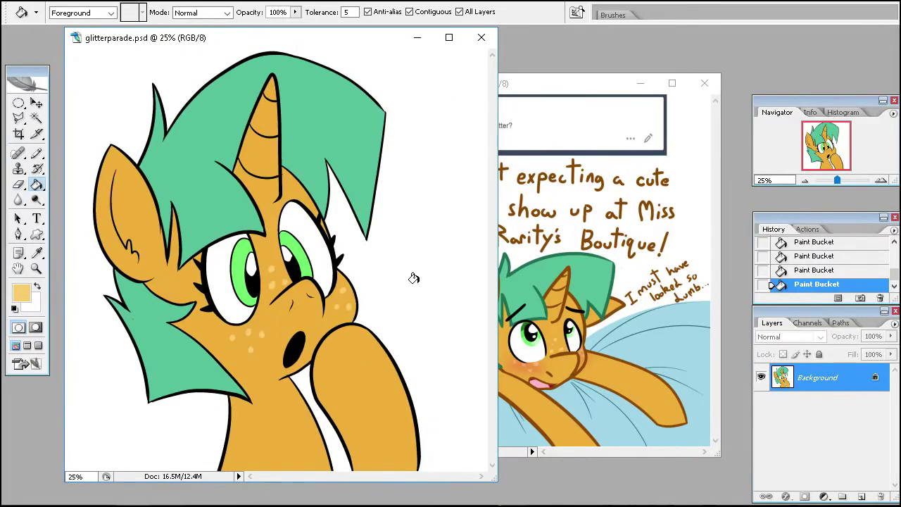
pyautogui.click(109, 102)
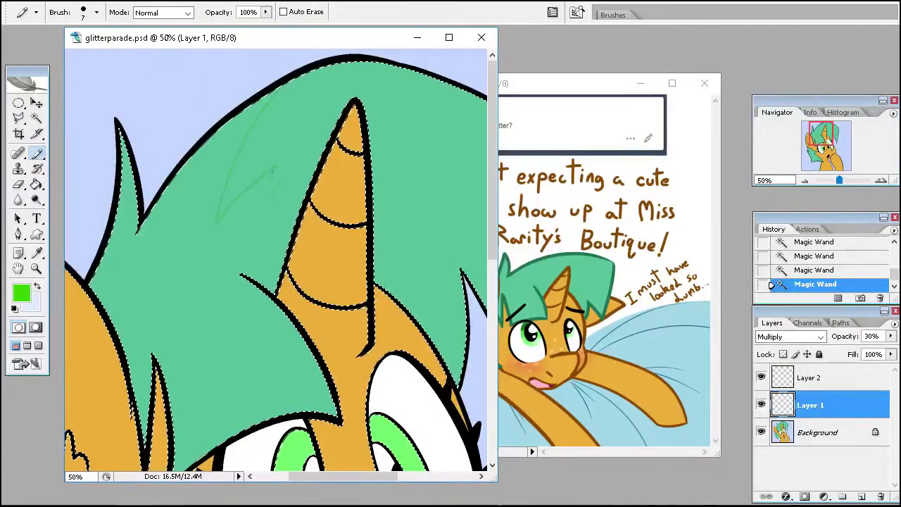
# Outline and fill olive shadow shapes on the left side of the mane
pyautogui.moveTo(273, 167); pyautogui.dragTo(341, 100)
pyautogui.moveTo(380, 240); pyautogui.dragTo(451, 295)
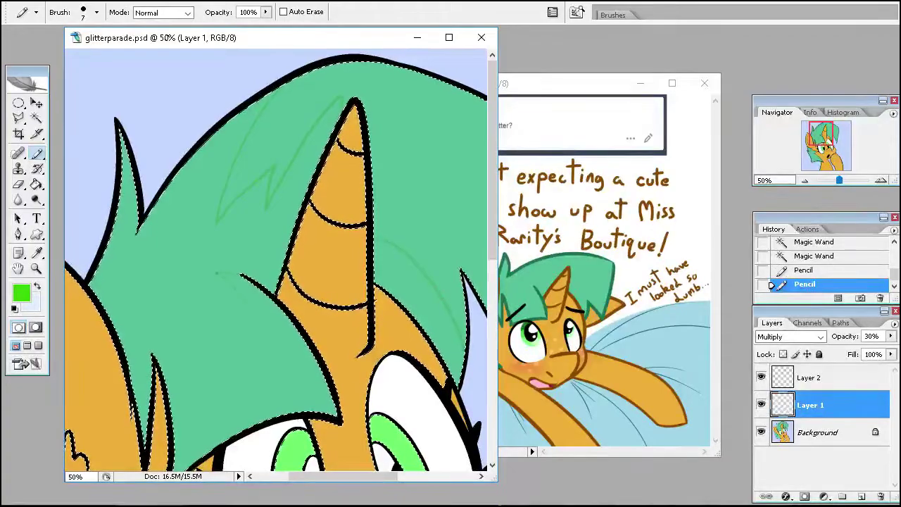
pyautogui.moveTo(218, 274); pyautogui.dragTo(302, 415)
pyautogui.press('g')
pyautogui.click(155, 285)
pyautogui.click(422, 303)
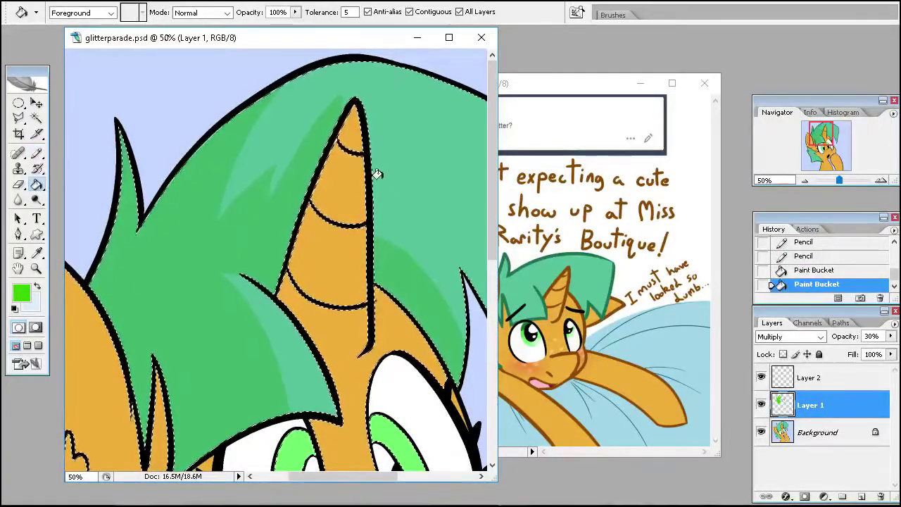
# Shade one side of the horn and more mane regions olive
pyautogui.press('b')
pyautogui.moveTo(314, 185); pyautogui.dragTo(303, 308)
pyautogui.press('g')
pyautogui.click(296, 275)
pyautogui.click(316, 182)
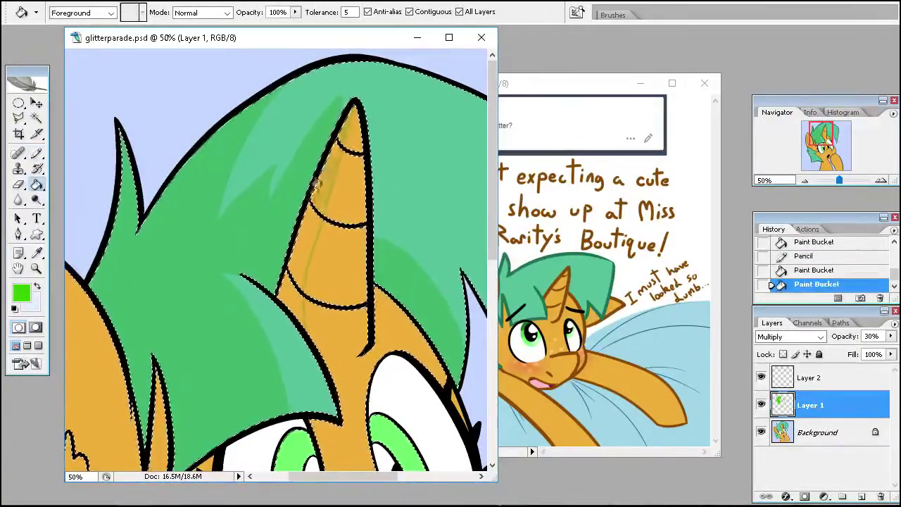
pyautogui.click(314, 182)
pyautogui.moveTo(377, 476); pyautogui.dragTo(345, 482)
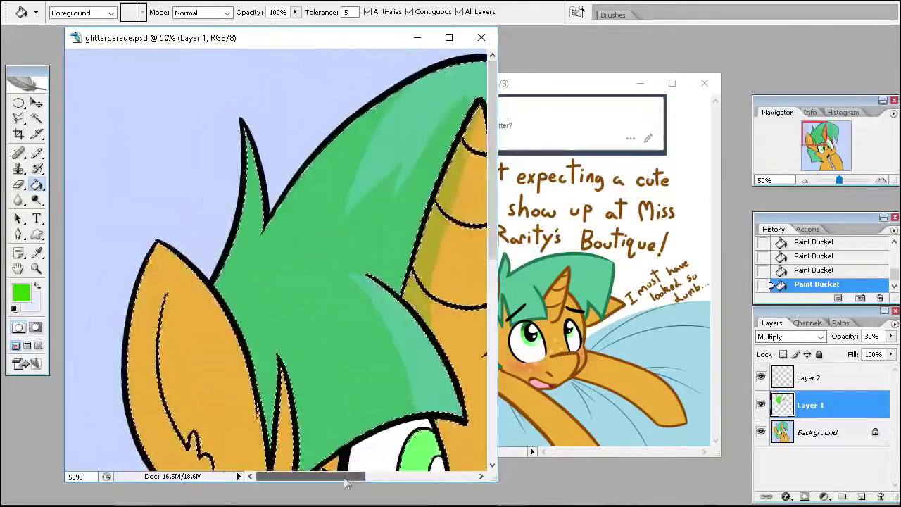
pyautogui.scroll(-5, 281, 282)
# Select the eye region by colour and add a small shadow stroke there
pyautogui.press('w')
pyautogui.click(354, 257)
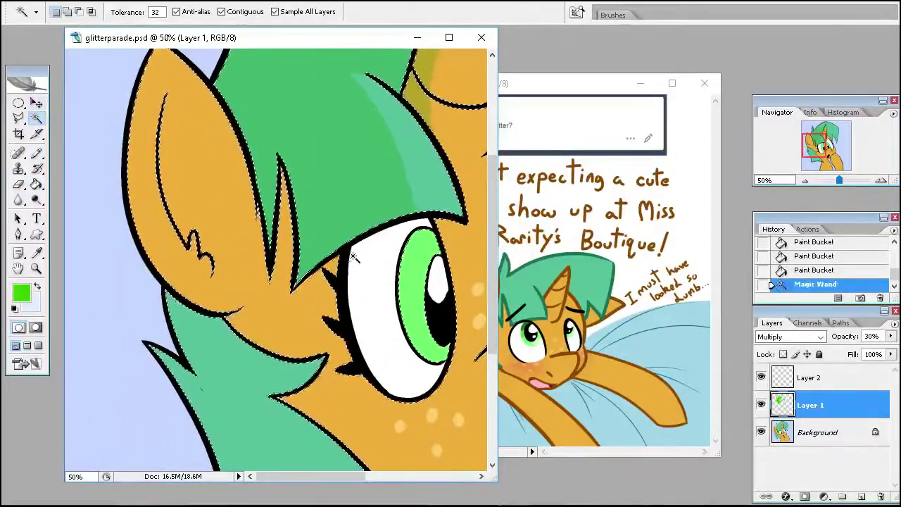
pyautogui.press('b')
pyautogui.moveTo(354, 257); pyautogui.dragTo(349, 267)
pyautogui.scroll(-3, 282, 281)
pyautogui.scroll(-2, 282, 281)
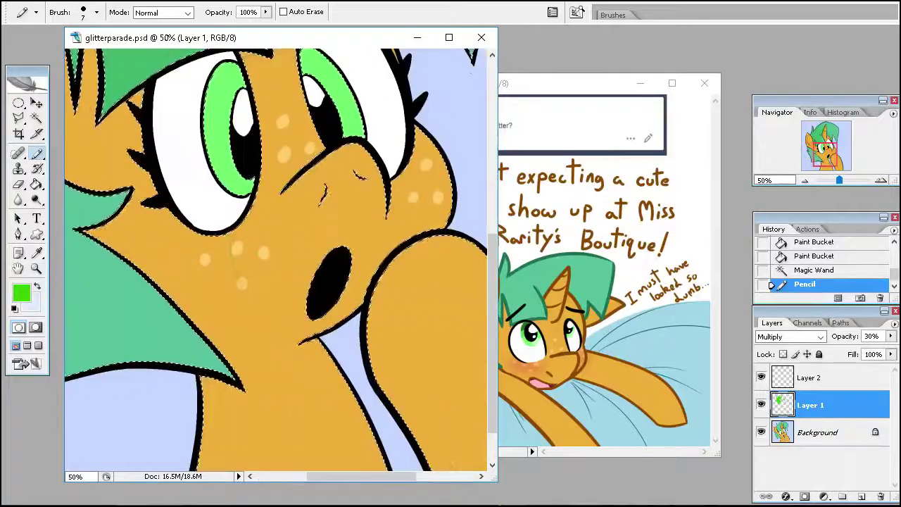
# Outline the neck shadow below the muzzle and fill it olive
pyautogui.moveTo(226, 236)
pyautogui.mouseDown()
pyautogui.moveTo(247, 289)
pyautogui.moveTo(299, 343)
pyautogui.mouseUp()
pyautogui.moveTo(317, 355)
pyautogui.mouseDown()
pyautogui.moveTo(278, 373)
pyautogui.moveTo(303, 450)
pyautogui.mouseUp()
pyautogui.click(36, 184)
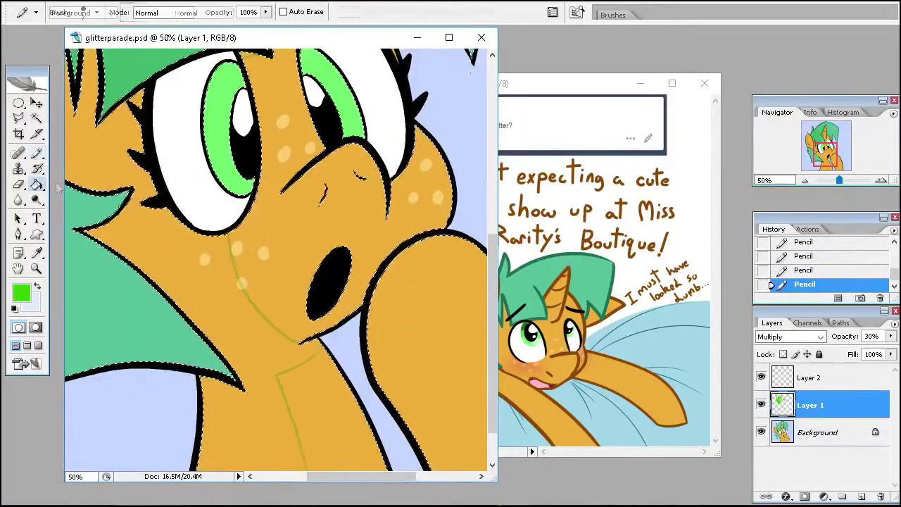
pyautogui.click(221, 302)
pyautogui.scroll(-2, 221, 301)
pyautogui.press('b')
pyautogui.click(91, 184)
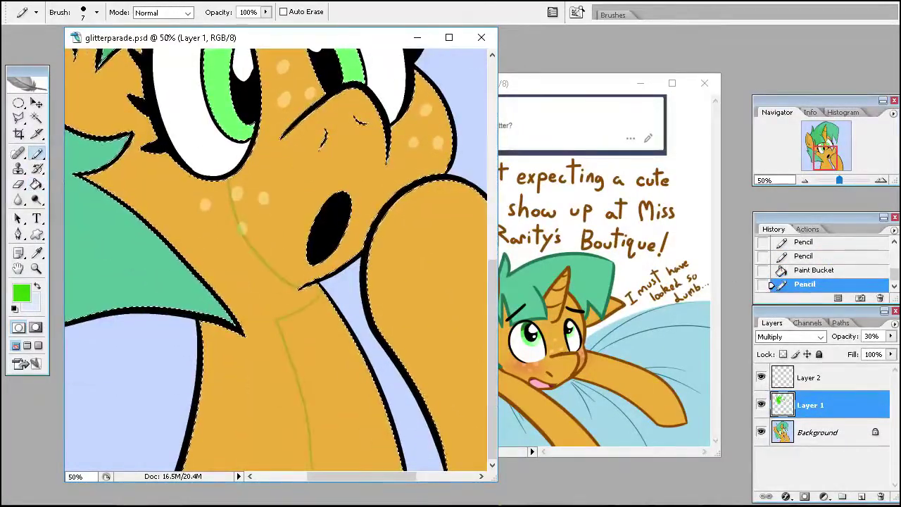
pyautogui.press('g')
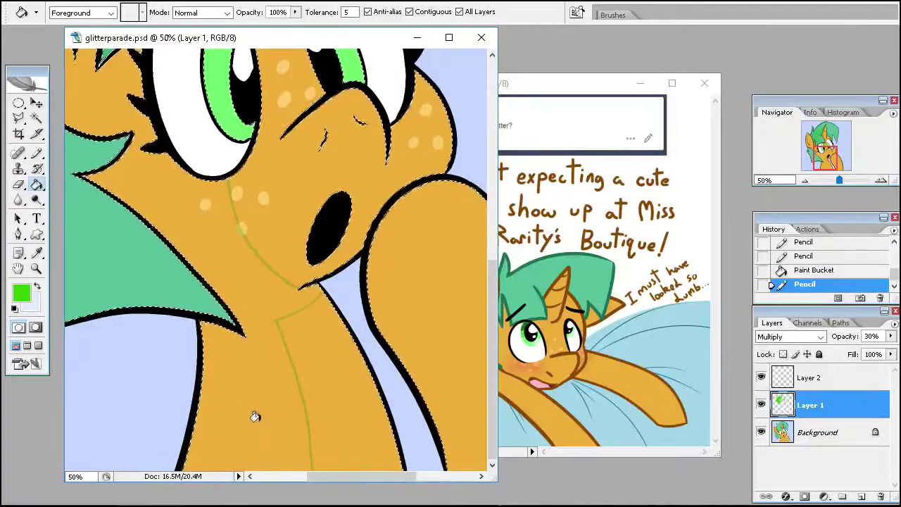
pyautogui.click(240, 424)
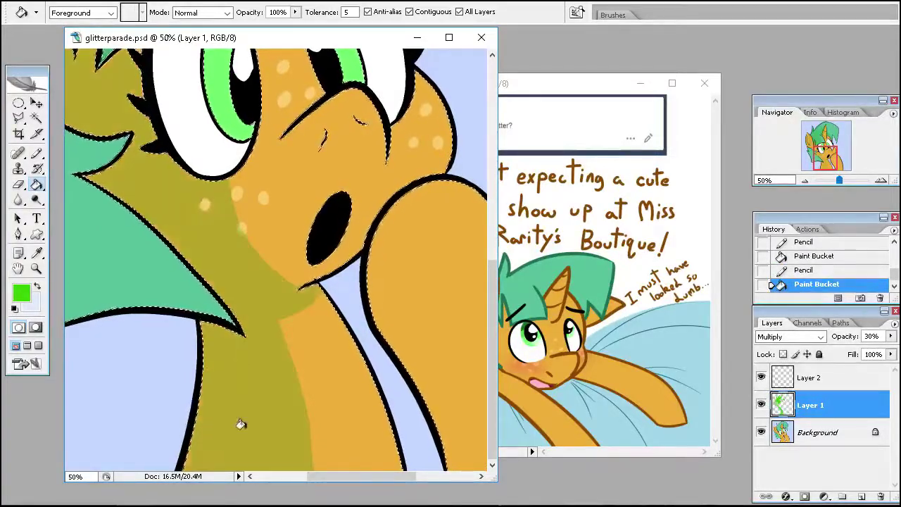
pyautogui.moveTo(493, 324)
pyautogui.mouseDown()
pyautogui.moveTo(493, 235)
pyautogui.moveTo(263, 60)
pyautogui.mouseUp()
# Draw shadow boundary lines down the leg and fill the strip olive
pyautogui.press('b')
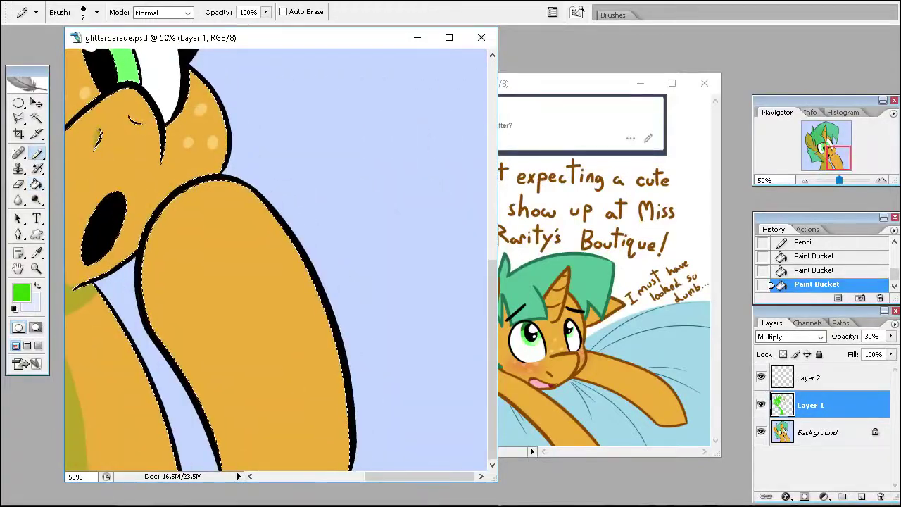
pyautogui.moveTo(224, 185)
pyautogui.mouseDown()
pyautogui.moveTo(184, 199)
pyautogui.moveTo(171, 232)
pyautogui.moveTo(188, 330)
pyautogui.moveTo(239, 459)
pyautogui.mouseUp()
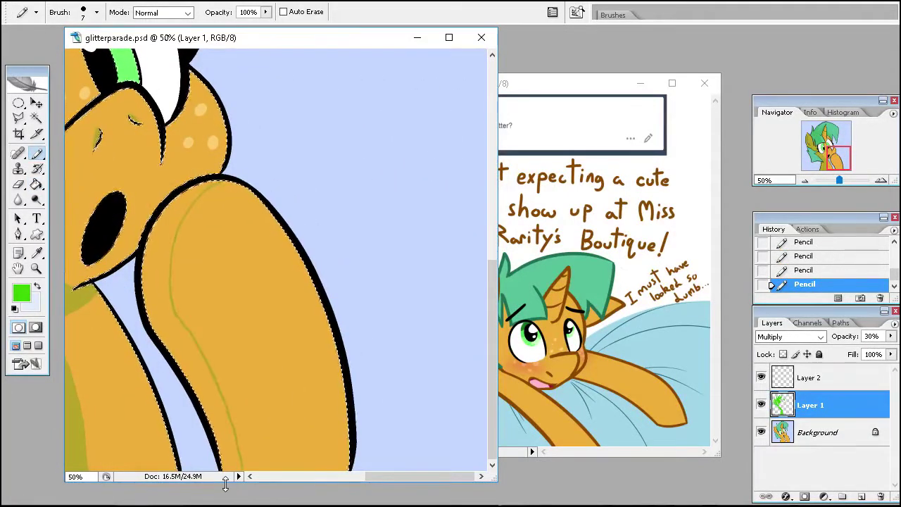
pyautogui.press('g')
pyautogui.click(156, 267)
pyautogui.moveTo(140, 106); pyautogui.dragTo(422, 423)
pyautogui.moveTo(422, 211); pyautogui.dragTo(331, 316)
# Draw shadow lines across the mane and fill that section olive
pyautogui.press('b')
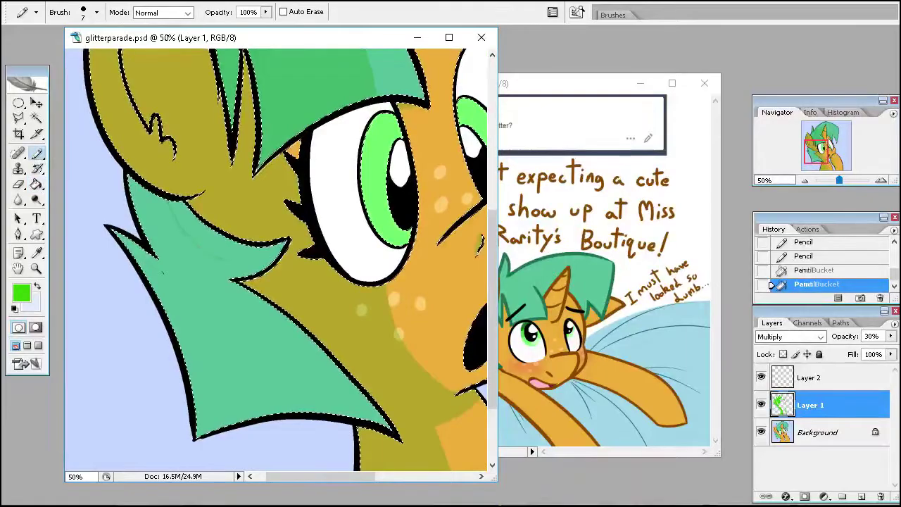
pyautogui.moveTo(204, 239); pyautogui.dragTo(159, 274)
pyautogui.moveTo(309, 338); pyautogui.dragTo(334, 366)
pyautogui.press('g')
pyautogui.click(189, 301)
# Try another mane shadow line and fill, then undo them
pyautogui.moveTo(348, 181); pyautogui.dragTo(359, 364)
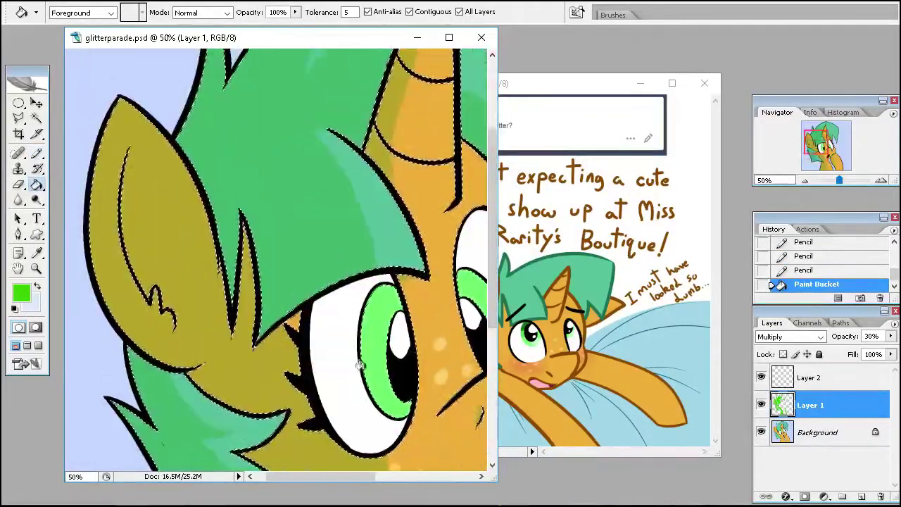
pyautogui.press('b')
pyautogui.moveTo(246, 429); pyautogui.dragTo(268, 457)
pyautogui.press('g')
pyautogui.click(260, 443)
pyautogui.hotkey('ctrl', 'alt', 'z')
pyautogui.hotkey('ctrl', 'alt', 'z')
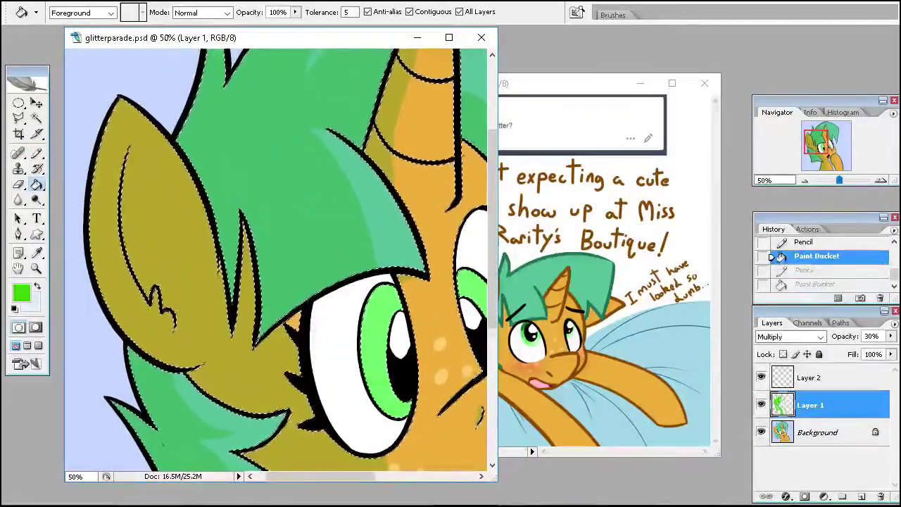
# Redraw the mane shadow line and add shadow lines along the horn
pyautogui.press('b')
pyautogui.moveTo(134, 416); pyautogui.dragTo(151, 458)
pyautogui.moveTo(254, 440); pyautogui.dragTo(274, 461)
pyautogui.moveTo(458, 267); pyautogui.dragTo(465, 310)
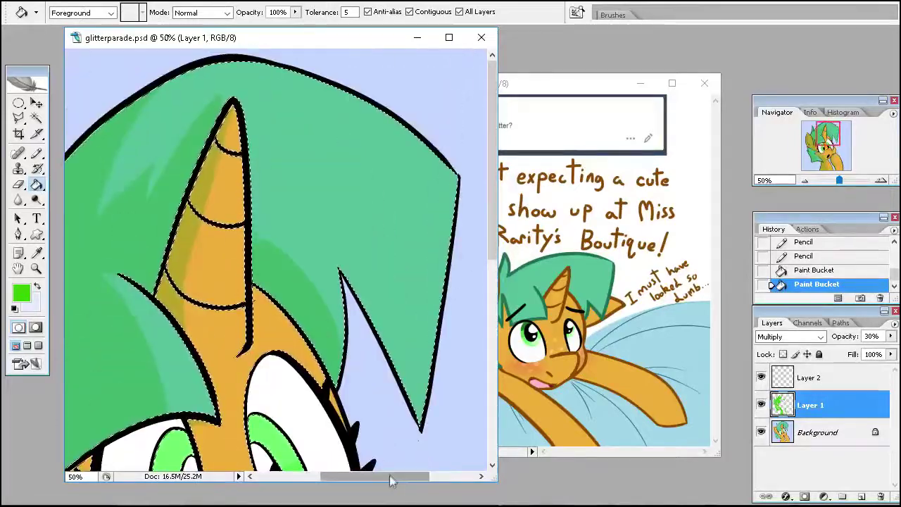
pyautogui.moveTo(392, 480); pyautogui.dragTo(411, 481)
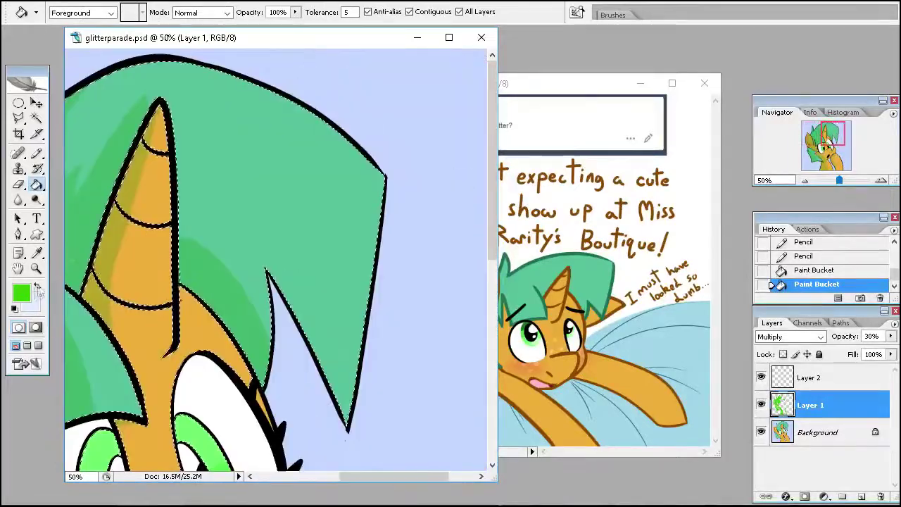
# Switch to the light colour on Layer 2 and fill a pale mane highlight
pyautogui.press('x')
pyautogui.click(809, 377)
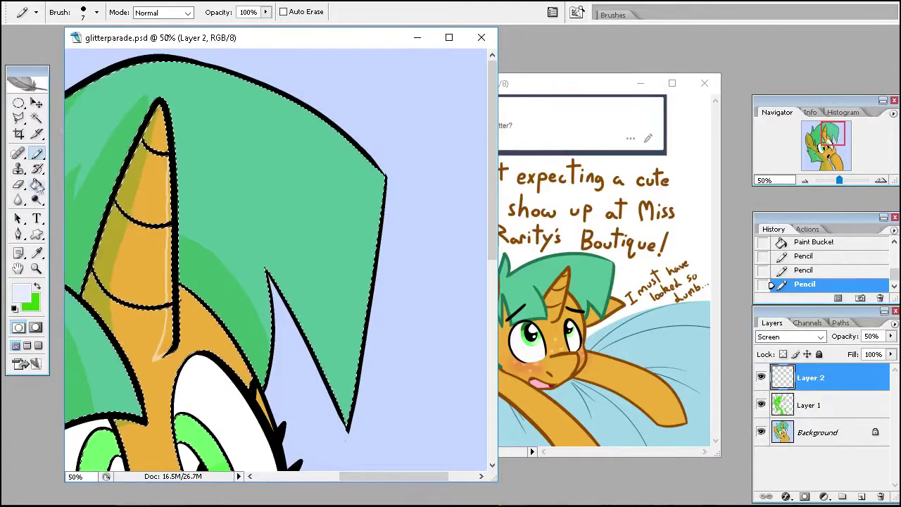
pyautogui.hotkey('ctrl', 'd')
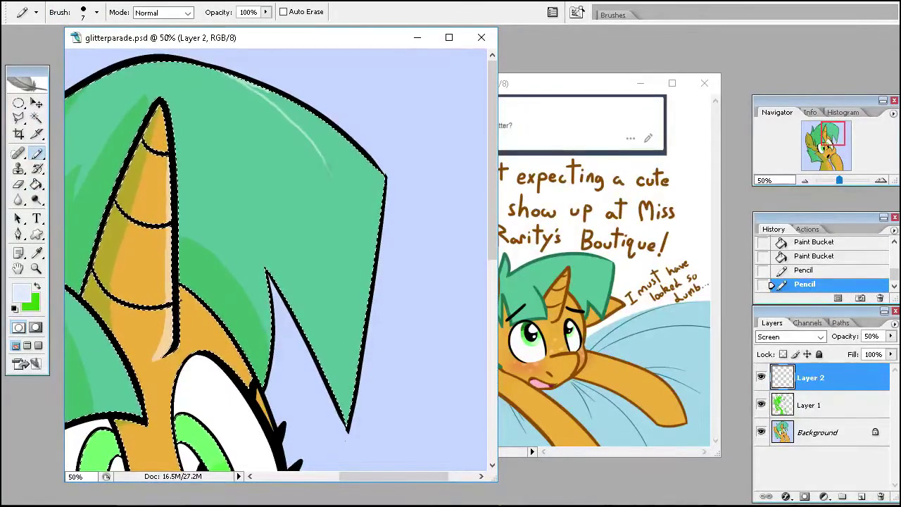
pyautogui.click(37, 185)
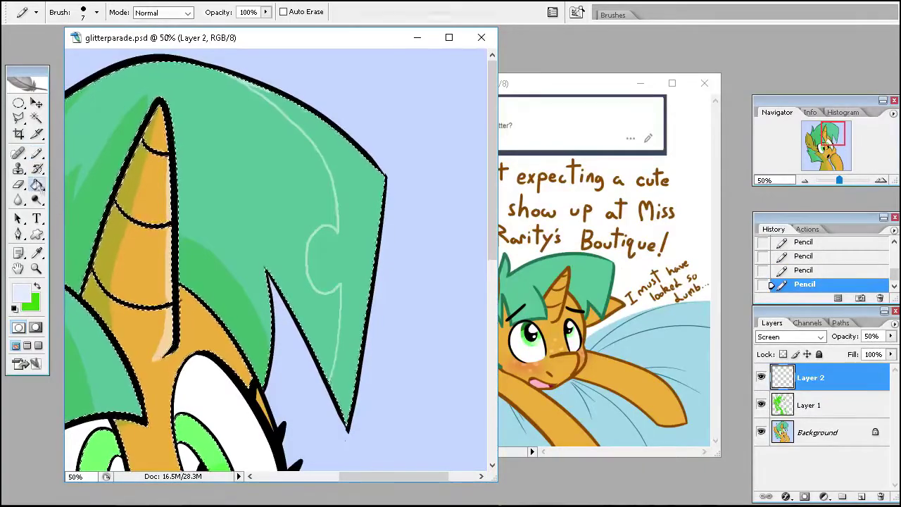
pyautogui.click(342, 258)
# Select the horn by colour and add pale highlights to it, redoing the first stroke
pyautogui.scroll(-3, 105, 141)
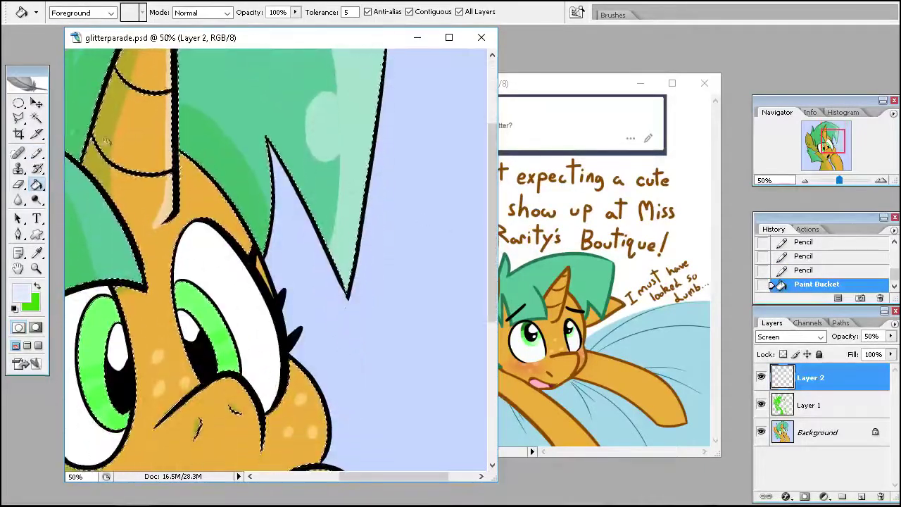
pyautogui.press('w')
pyautogui.click(95, 145)
pyautogui.press('b')
pyautogui.moveTo(185, 161); pyautogui.dragTo(212, 192)
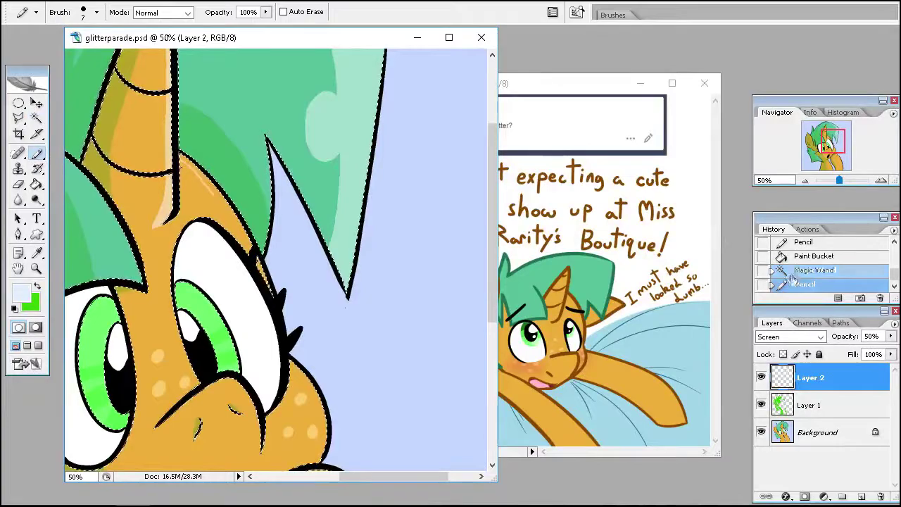
pyautogui.click(792, 272)
pyautogui.moveTo(267, 141); pyautogui.dragTo(288, 176)
pyautogui.press('g')
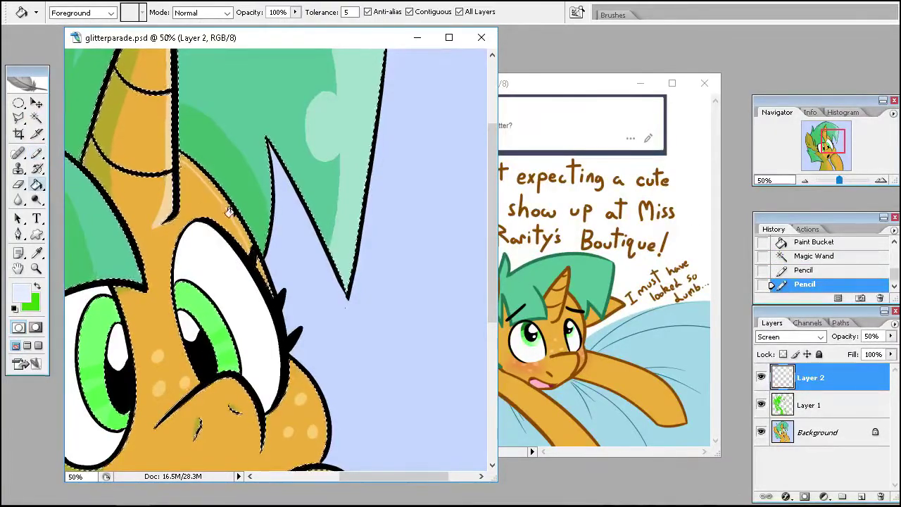
pyautogui.click(184, 294)
pyautogui.click(99, 146)
pyautogui.scroll(-5, 275, 260)
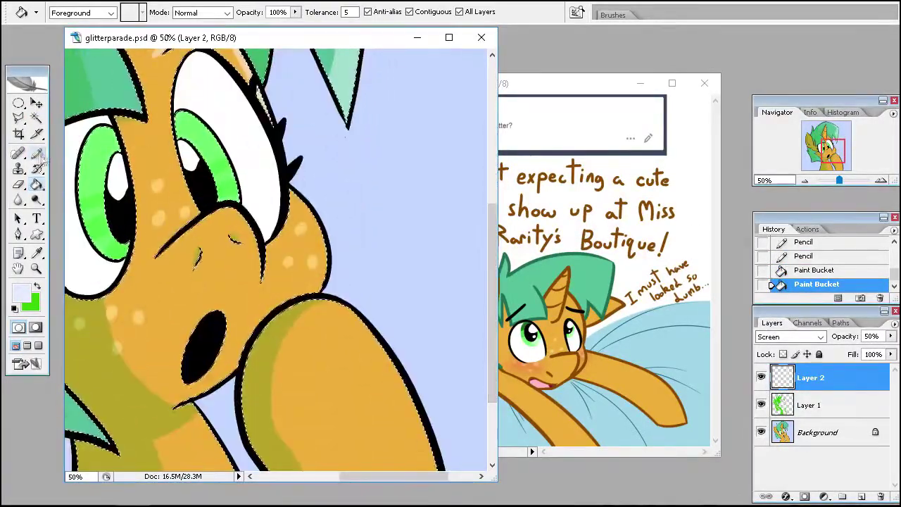
# Brighten the right eye's highlight and add highlights in the left eye's iris
pyautogui.press('b')
pyautogui.moveTo(394, 351); pyautogui.dragTo(415, 415)
pyautogui.press('g')
pyautogui.click(206, 137)
pyautogui.press('b')
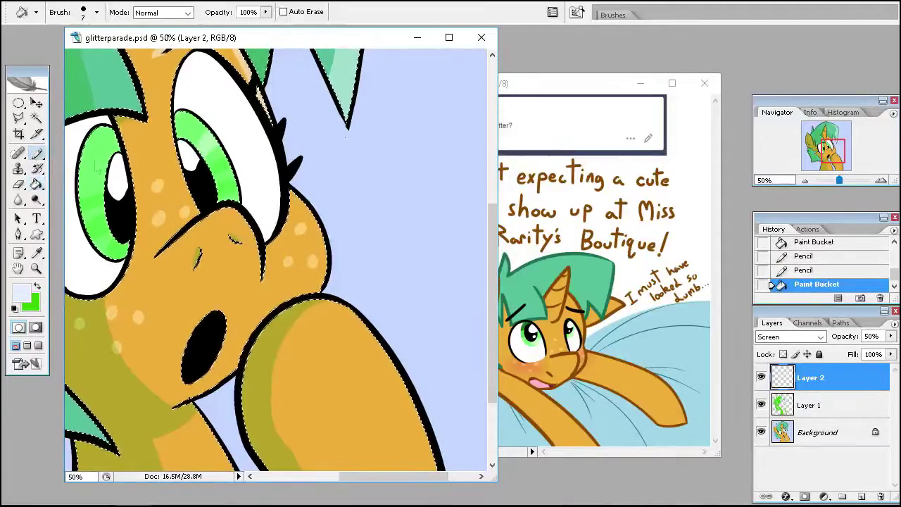
pyautogui.moveTo(193, 166); pyautogui.dragTo(218, 127)
pyautogui.moveTo(91, 226); pyautogui.dragTo(102, 169)
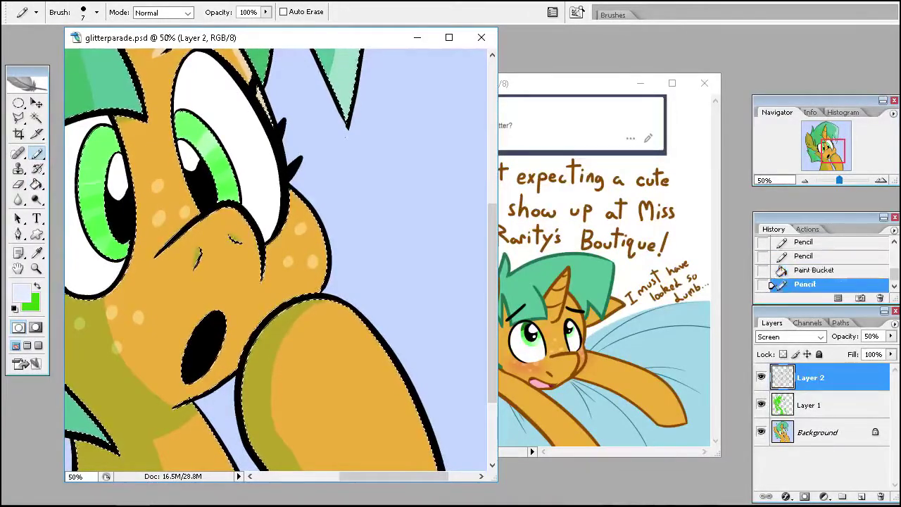
pyautogui.press('g')
pyautogui.click(93, 171)
# Touch up highlights along the left eye outline and add a light cheek rim
pyautogui.press('b')
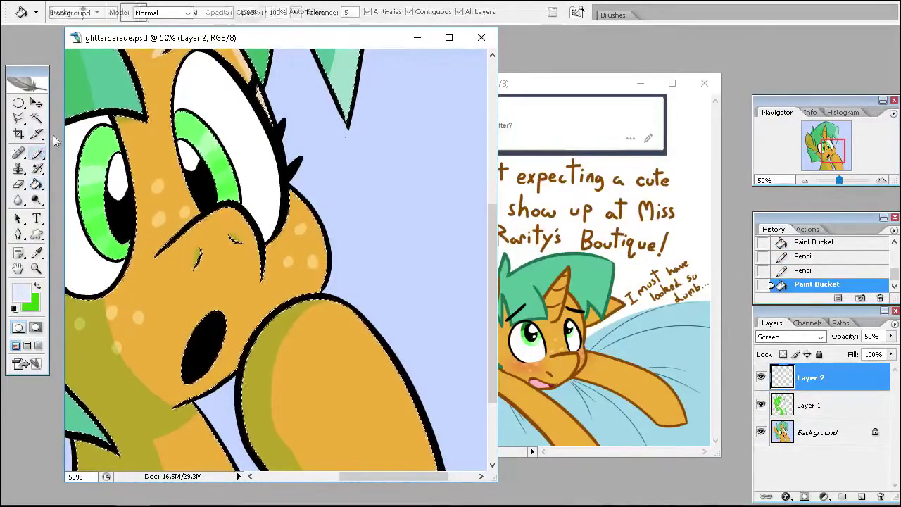
pyautogui.moveTo(176, 85); pyautogui.dragTo(184, 162)
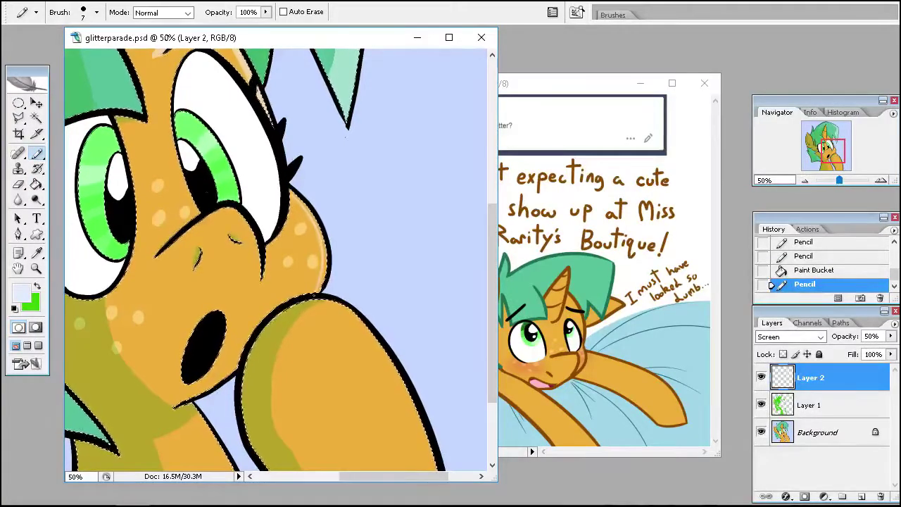
pyautogui.moveTo(120, 141)
pyautogui.mouseDown()
pyautogui.moveTo(113, 183)
pyautogui.moveTo(137, 262)
pyautogui.mouseUp()
pyautogui.press('g')
pyautogui.click(301, 202)
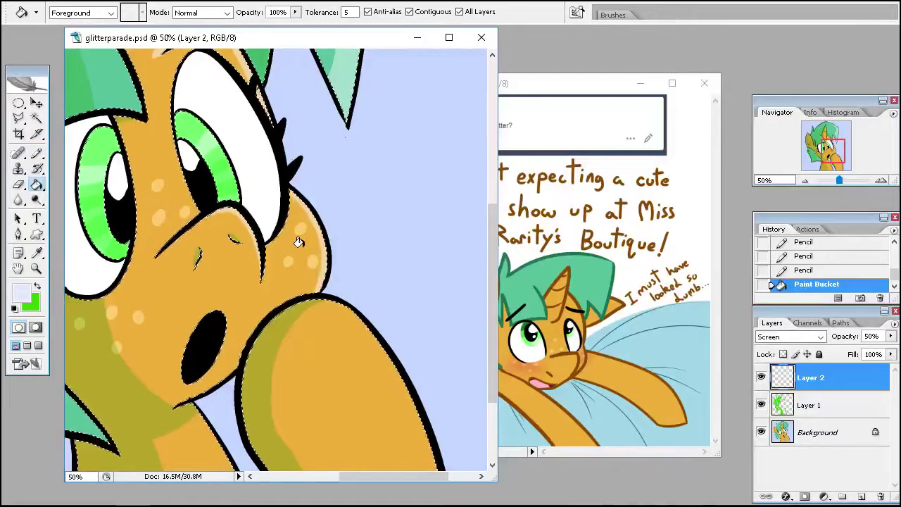
# Add pale highlight rims along the right and left legs
pyautogui.hscroll(3, 493, 296)
pyautogui.scroll(-3, 493, 295)
pyautogui.press('b')
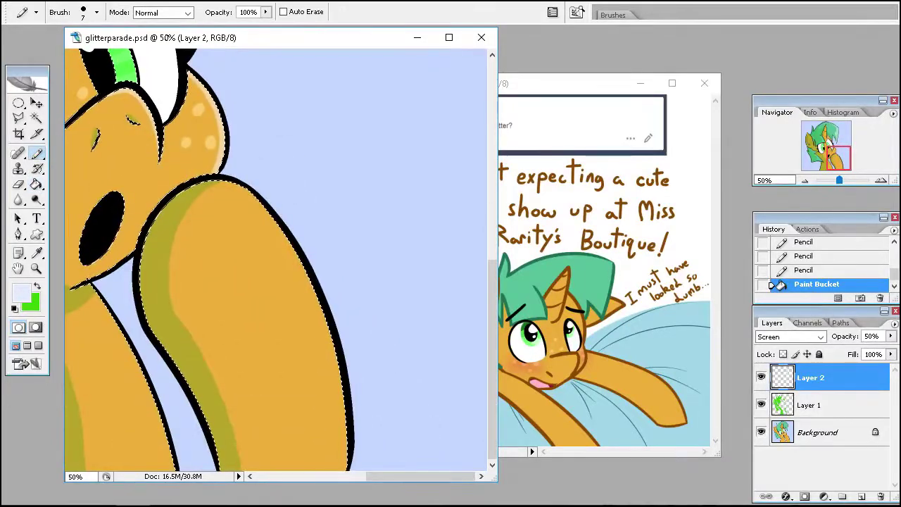
pyautogui.moveTo(324, 317); pyautogui.dragTo(342, 436)
pyautogui.click(337, 418)
pyautogui.press('b')
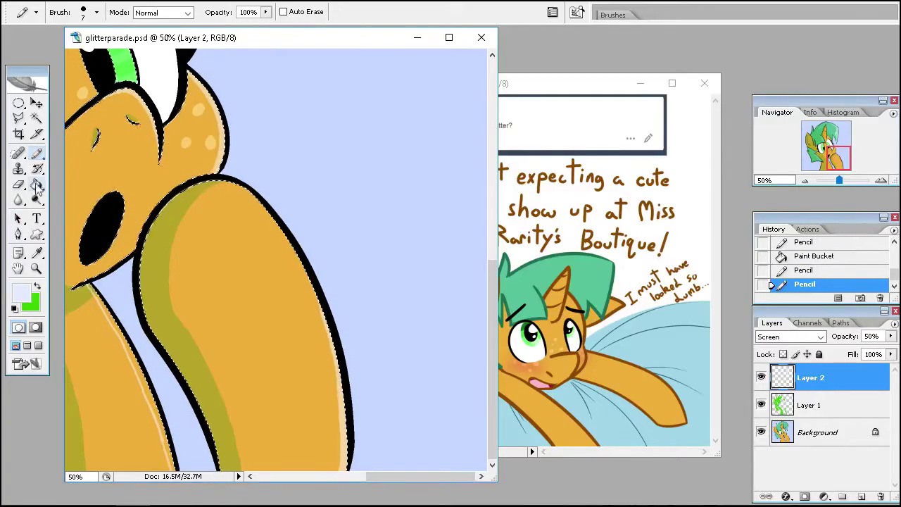
pyautogui.press('g')
pyautogui.click(94, 351)
# Outline and fill a pale highlight along the mane's lower edge
pyautogui.hscroll(-1, 94, 351)
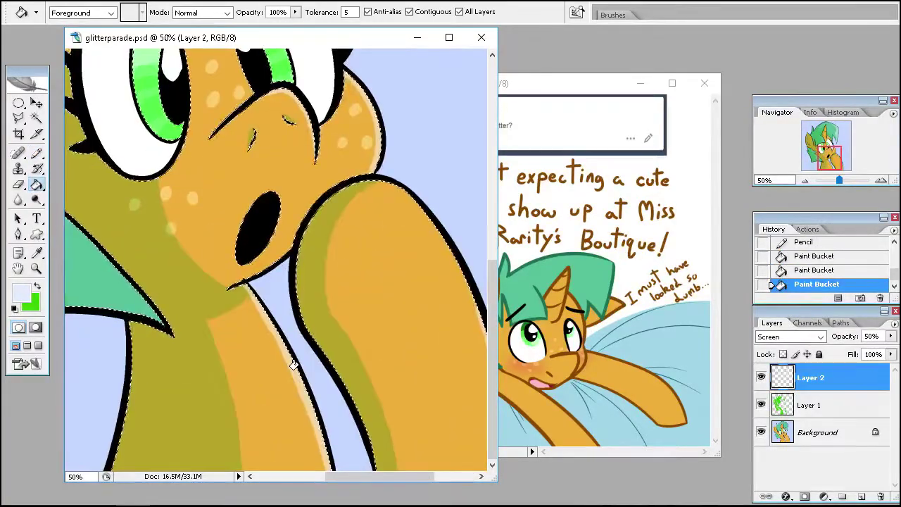
pyautogui.hscroll(-5, 288, 358)
pyautogui.press('b')
pyautogui.moveTo(236, 211); pyautogui.dragTo(309, 310)
pyautogui.press('g')
pyautogui.click(275, 274)
pyautogui.click(298, 307)
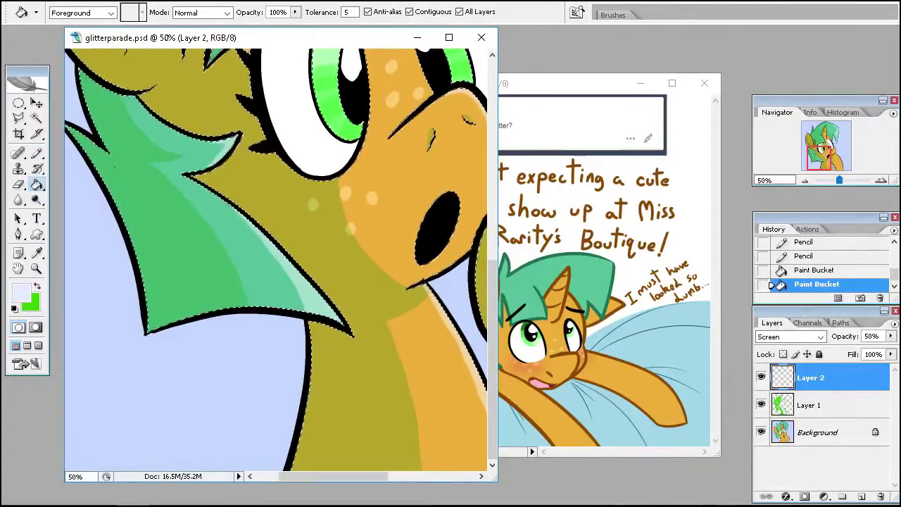
pyautogui.hotkey('ctrl', '-')
pyautogui.hotkey('ctrl', '-')
pyautogui.hotkey('ctrl', '-')
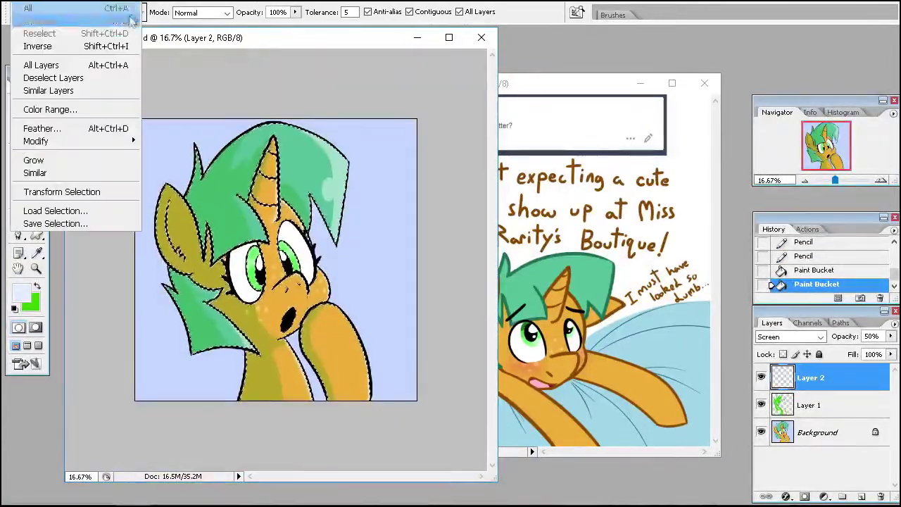
# Fill a wide lower ellipse dark blue on the Background layer
pyautogui.click(28, 21)
pyautogui.press('m')
pyautogui.moveTo(98, 243); pyautogui.dragTo(450, 482)
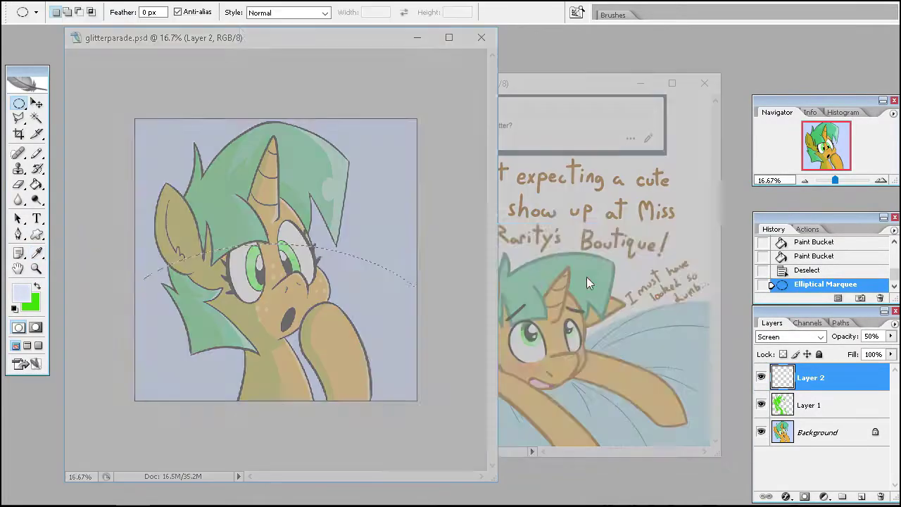
pyautogui.press('g')
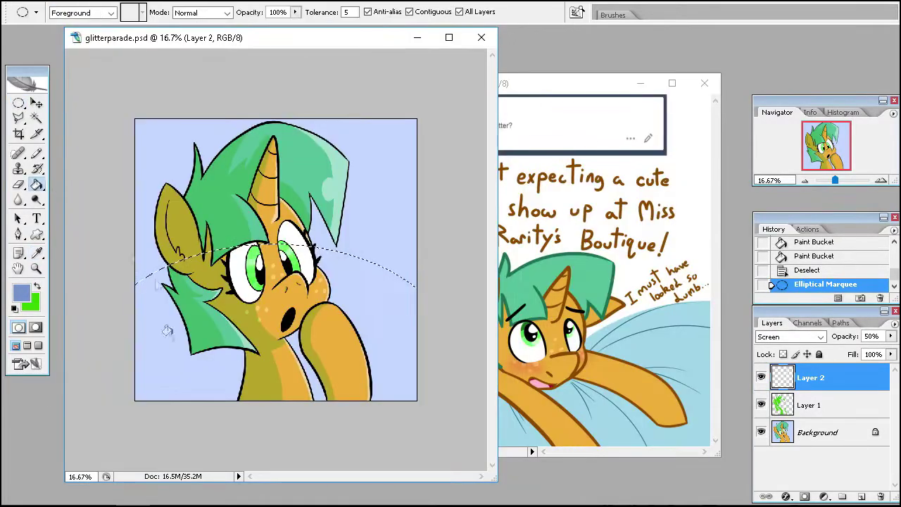
pyautogui.click(183, 338)
pyautogui.hotkey('ctrl', 'z')
pyautogui.click(816, 432)
pyautogui.click(380, 331)
pyautogui.click(195, 370)
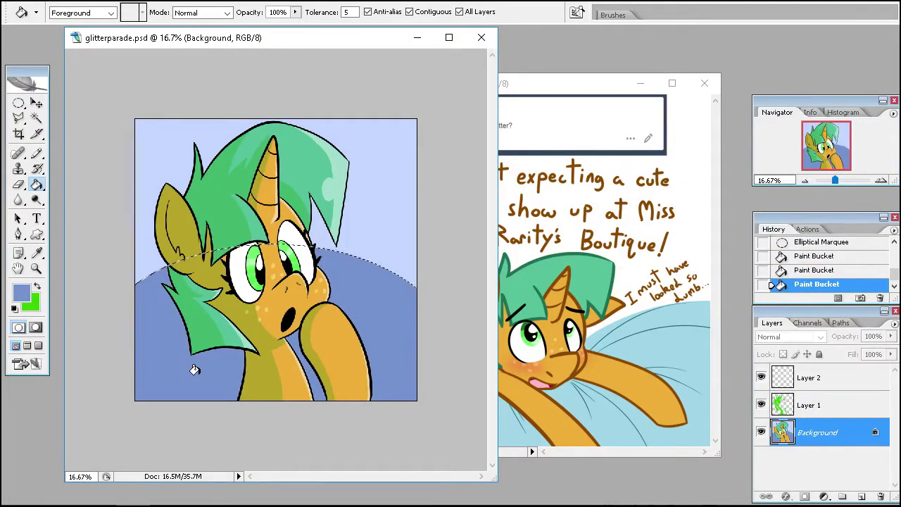
# Deselect, zoom out, and draw an oval selection for the speech bubble at upper right
pyautogui.click(479, 505)
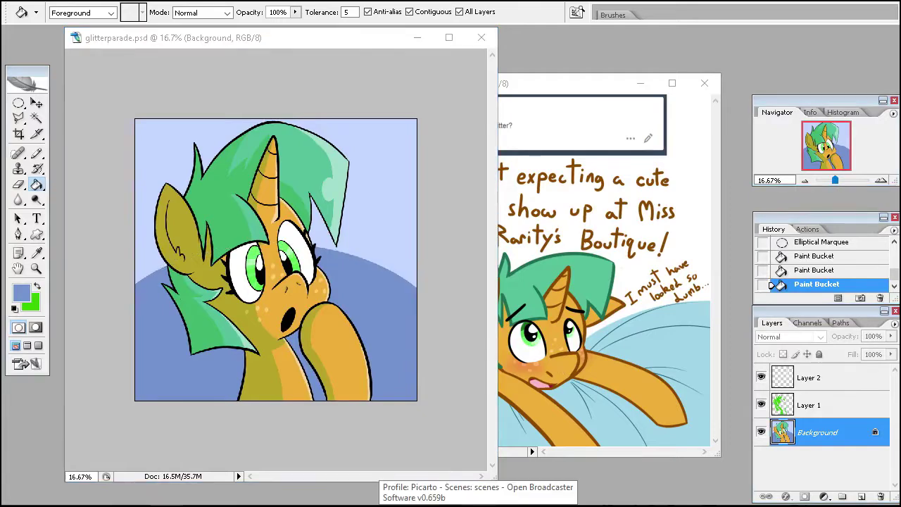
pyautogui.click(304, 38)
pyautogui.hotkey('ctrl', 'd')
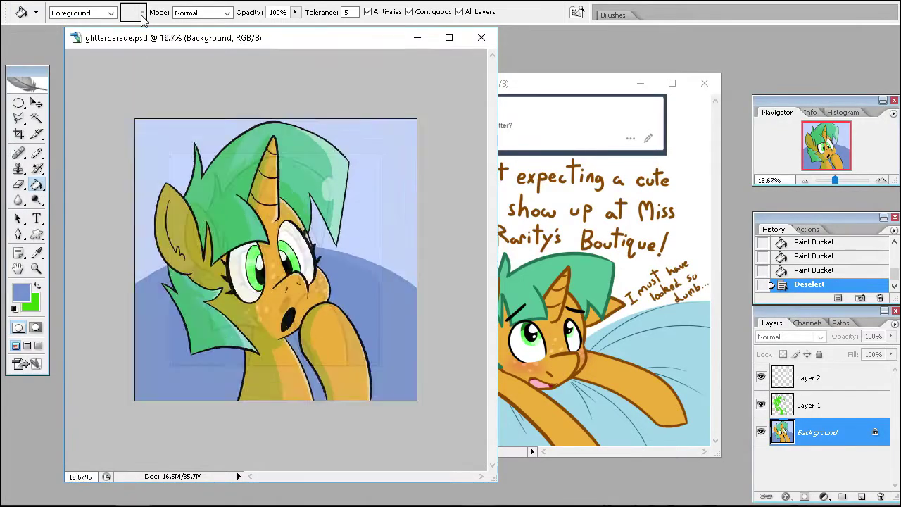
pyautogui.hotkey('ctrl', '+')
pyautogui.hotkey('ctrl', '-')
pyautogui.hotkey('ctrl', '-')
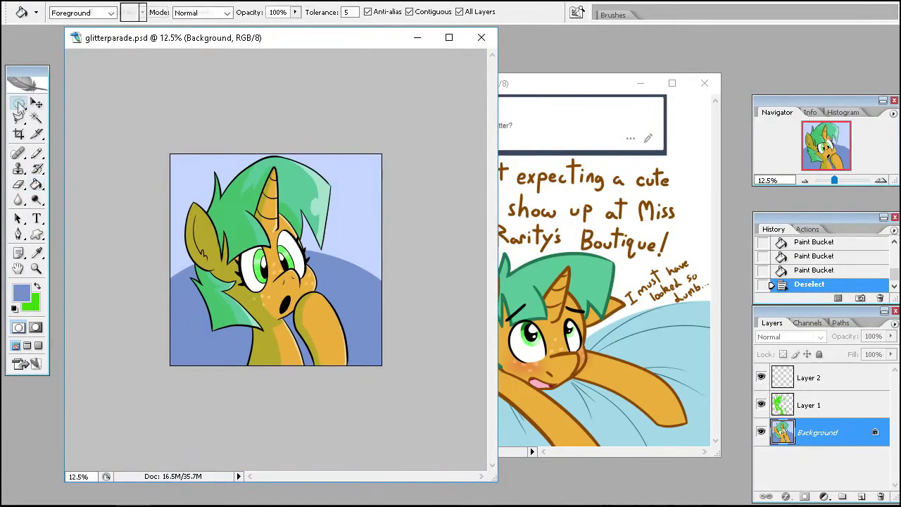
pyautogui.click(21, 292)
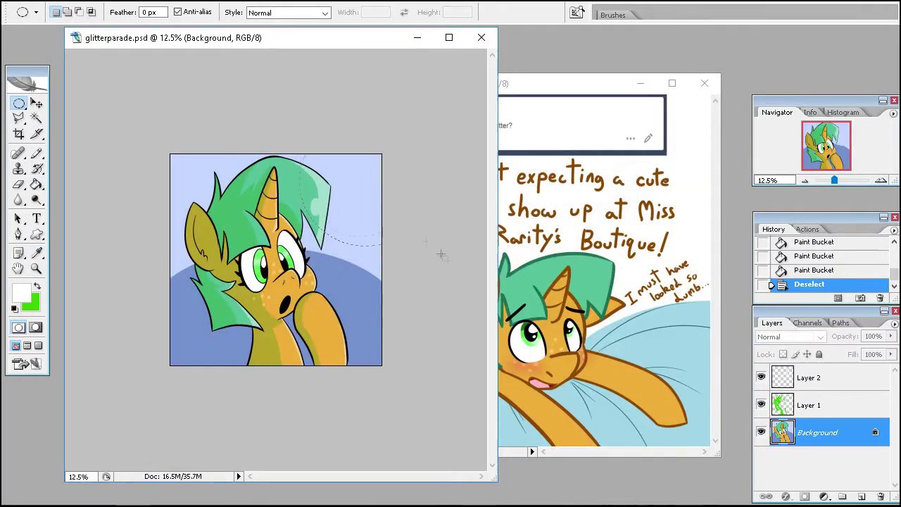
pyautogui.moveTo(441, 255); pyautogui.dragTo(442, 263)
# Add a polygonal tail to the oval and fill the speech bubble white
pyautogui.click(19, 119)
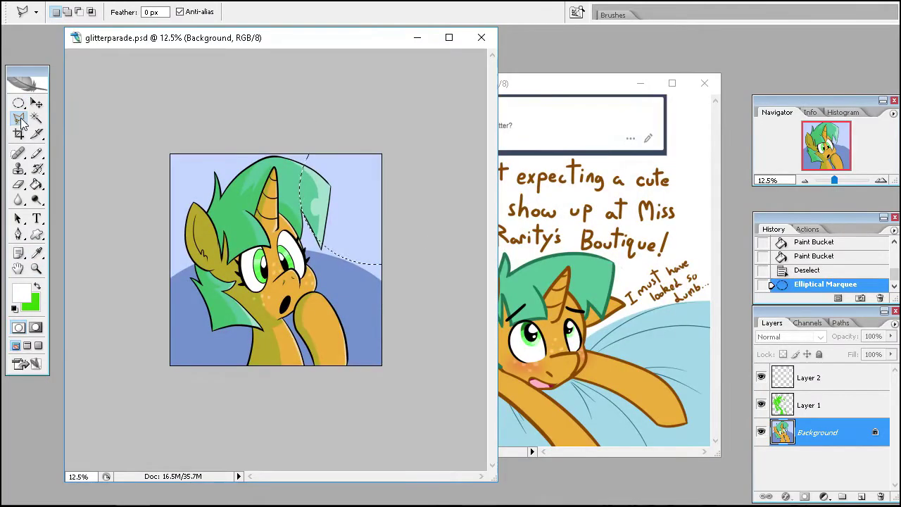
pyautogui.press('shift')
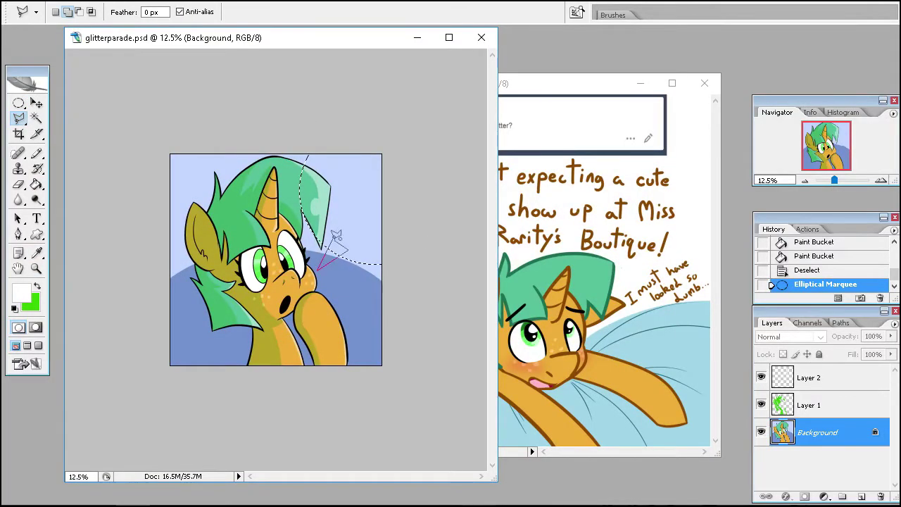
pyautogui.doubleClick(336, 236)
pyautogui.press('g')
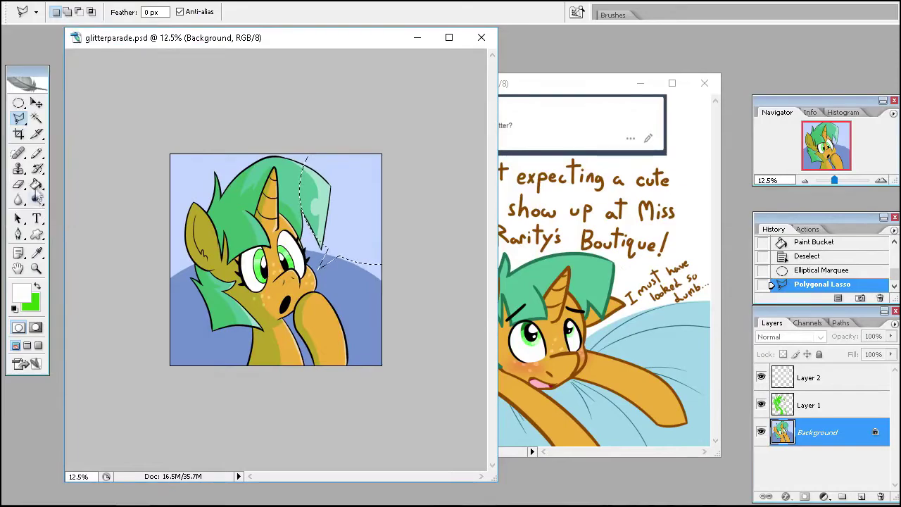
pyautogui.click(351, 204)
pyautogui.click(327, 261)
pyautogui.hotkey('ctrl', 'd')
# Zoom in on the pony's face with Layers 1 and 2 hidden to show the base colours
pyautogui.press('z')
pyautogui.click(368, 307)
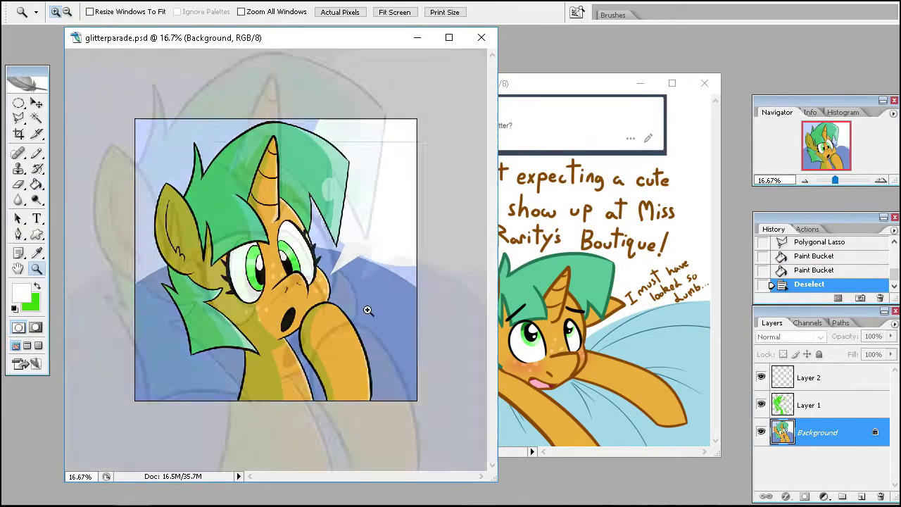
pyautogui.click(761, 405)
pyautogui.click(761, 377)
# Magic Wand select the orange face, body and freckle areas
pyautogui.press('w')
pyautogui.click(255, 318)
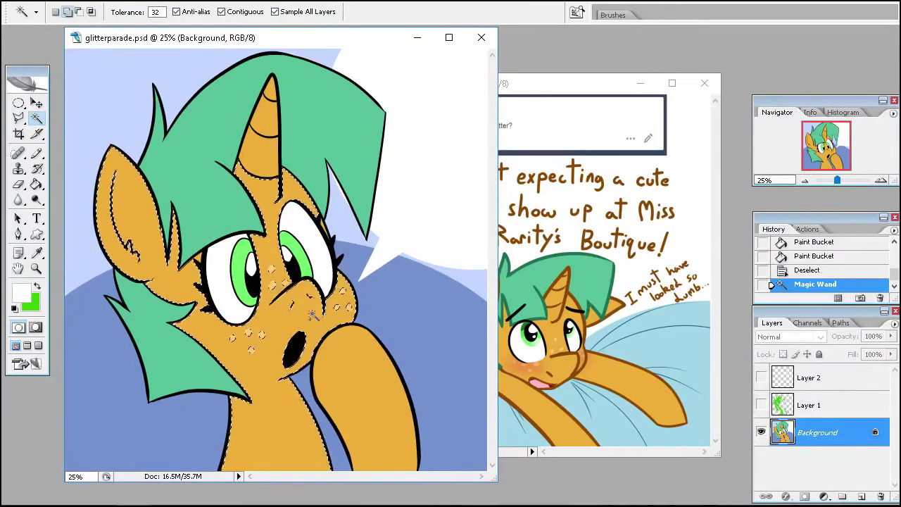
pyautogui.keyDown('shift'); pyautogui.click(134, 232); pyautogui.keyUp('shift')
pyautogui.keyDown('shift'); pyautogui.click(239, 423); pyautogui.keyUp('shift')
pyautogui.keyDown('shift'); pyautogui.click(245, 345); pyautogui.keyUp('shift')
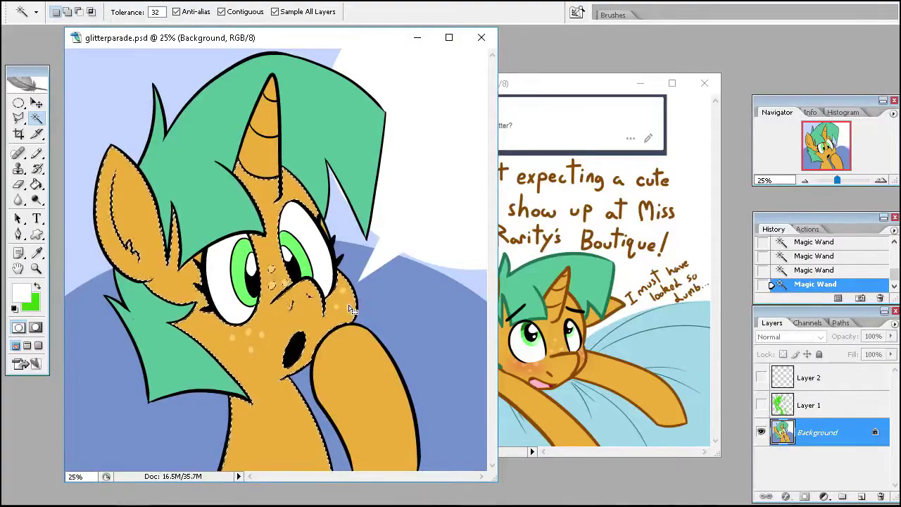
# Set a pale pink painting colour
pyautogui.click(37, 287)
pyautogui.click(22, 291)
pyautogui.click(570, 267)
pyautogui.click(418, 265)
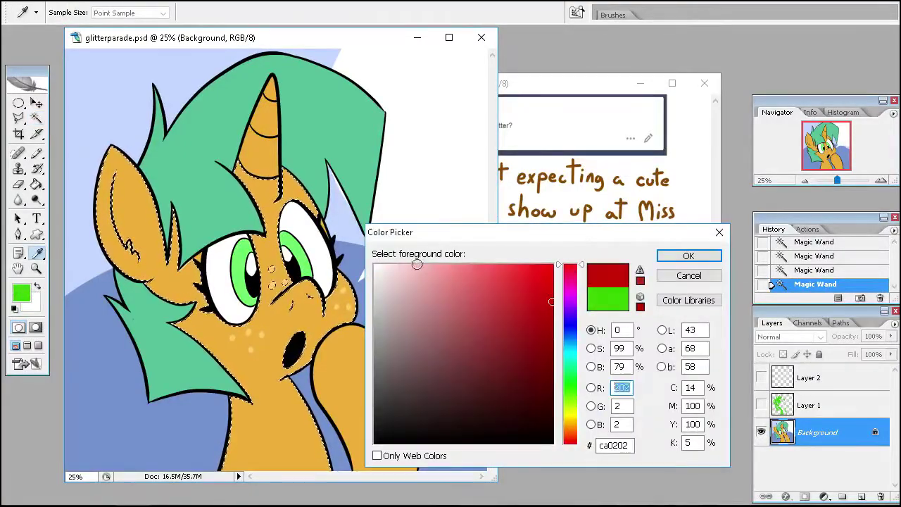
pyautogui.click(689, 255)
# Try brushing pink blush on the cheek, then undo the strokes
pyautogui.press('b')
pyautogui.click(263, 310)
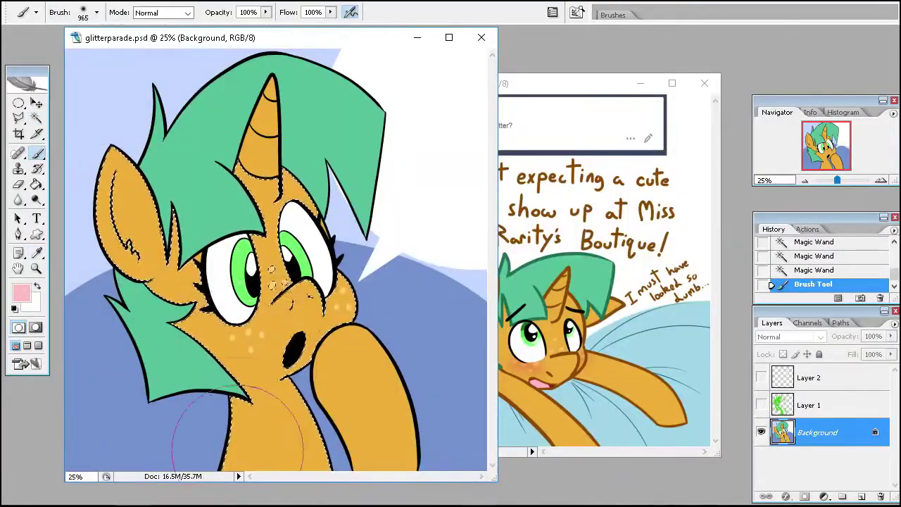
pyautogui.hotkey('ctrl', 'z')
pyautogui.click(21, 290)
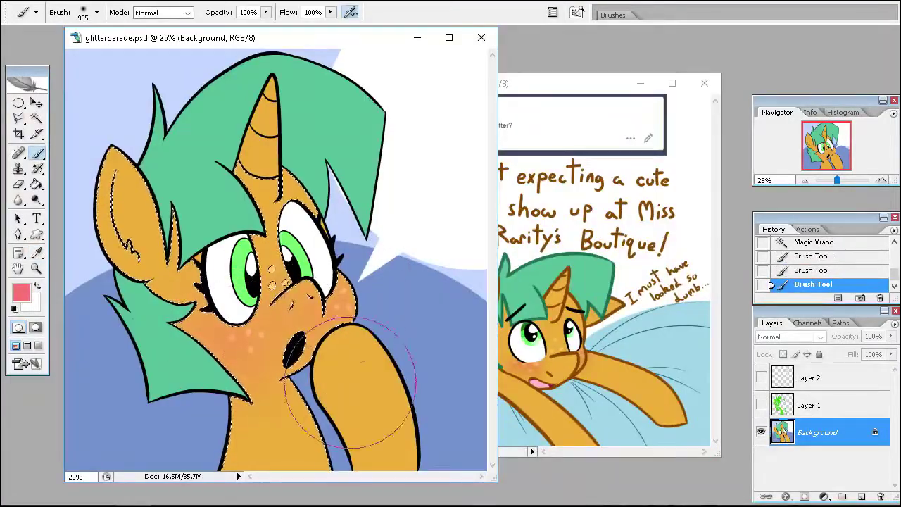
pyautogui.click(812, 269)
pyautogui.click(814, 242)
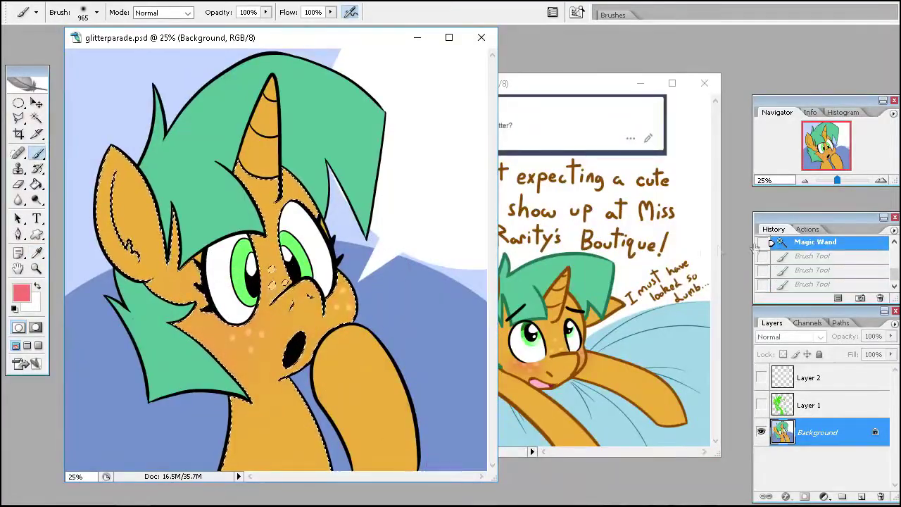
# Paint red blush over the cheeks on Layer 1 with a 104 px brush, then deselect
pyautogui.click(21, 291)
pyautogui.click(96, 12)
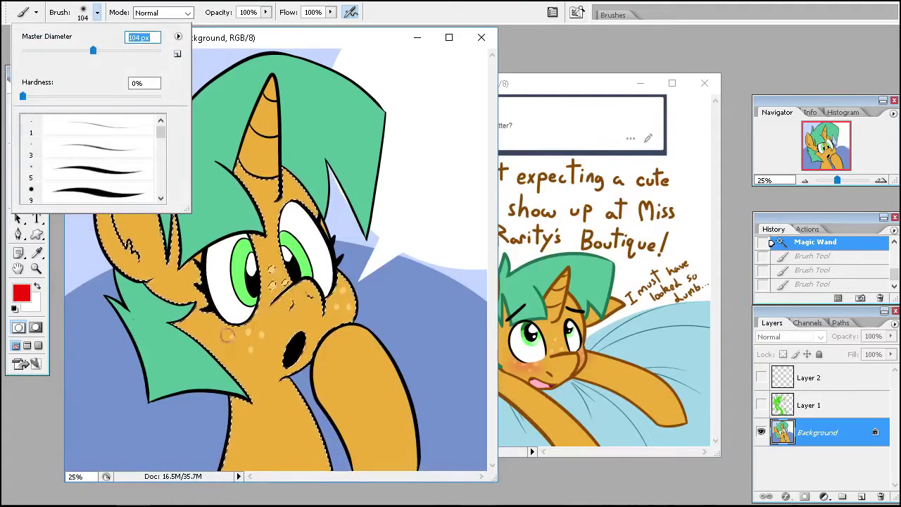
pyautogui.click(813, 269)
pyautogui.click(781, 404)
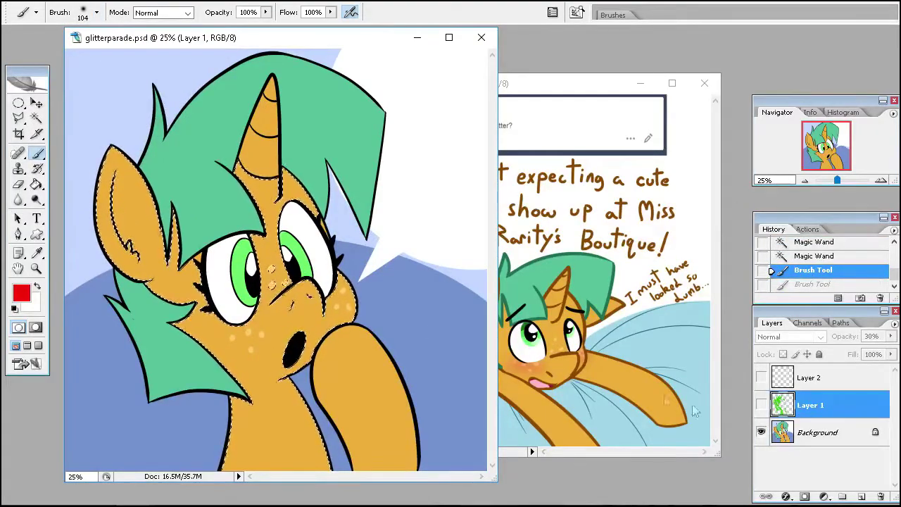
pyautogui.click(760, 404)
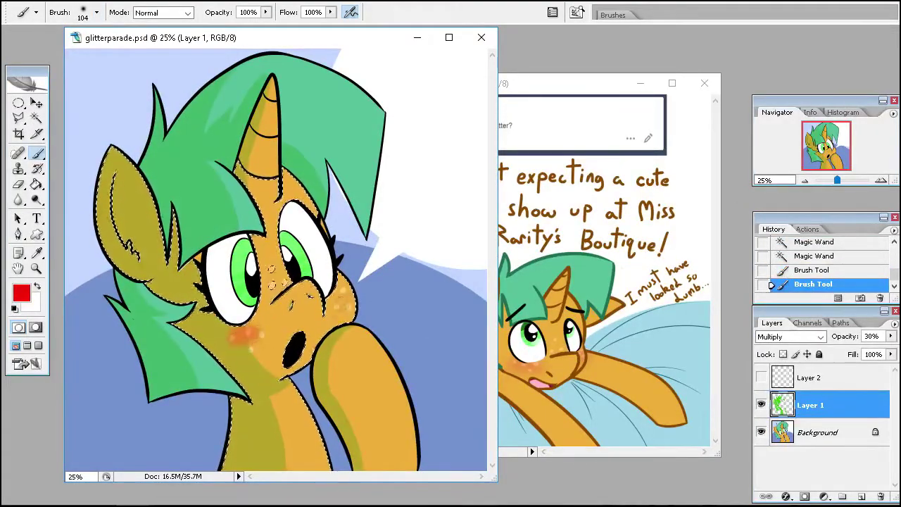
pyautogui.hotkey('ctrl', 'd')
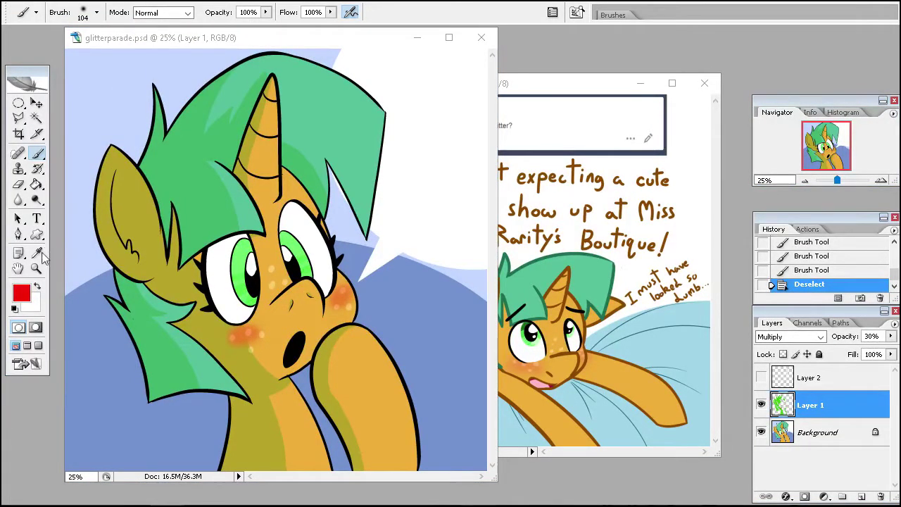
# Type 'I HAVE TO / BUILD A FLOAT / TO BE IN THE / DAY PARADE?' inside the speech bubble
pyautogui.press('t')
pyautogui.click(432, 77)
pyautogui.click(352, 102)
pyautogui.write('DO')
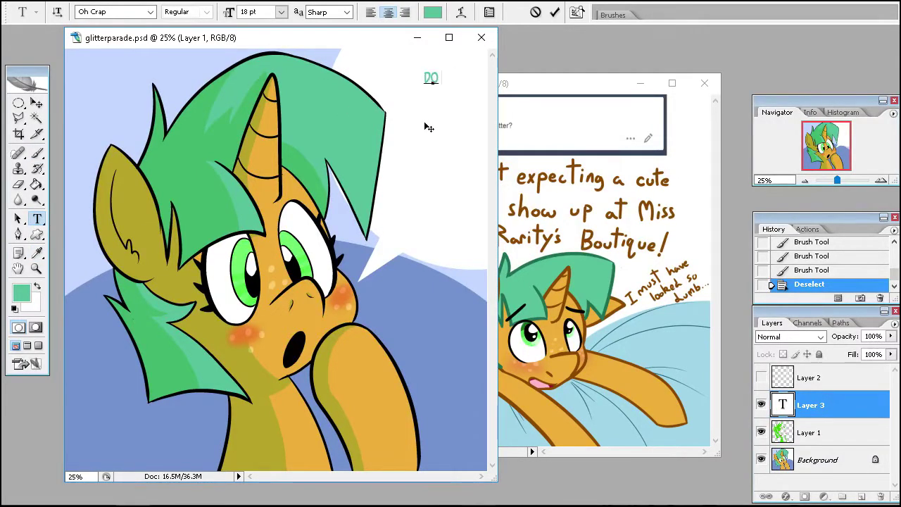
pyautogui.write(' I HAVE TO')
pyautogui.press('Return')
pyautogui.write('BUILD A FLOAT')
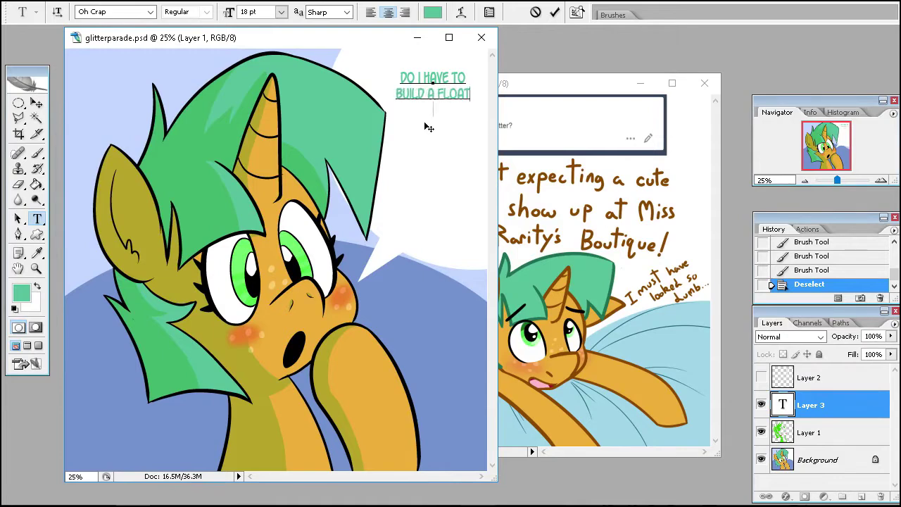
pyautogui.press('Return')
pyautogui.write('TO BE IN THE')
pyautogui.press('Return')
pyautogui.write('DAY P')
pyautogui.write('ARADE?')
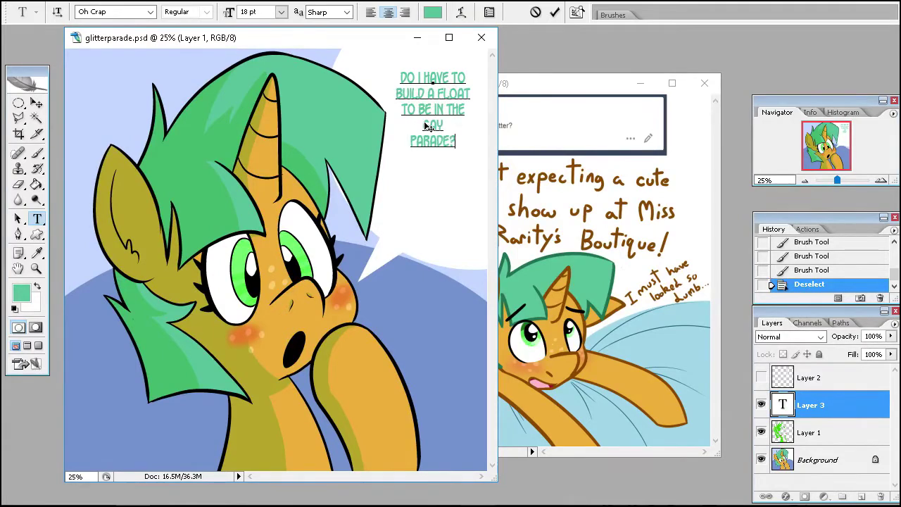
# Move the text layer above Layer 2 and make the text 30 pt, right-aligned
pyautogui.moveTo(810, 405); pyautogui.dragTo(794, 365)
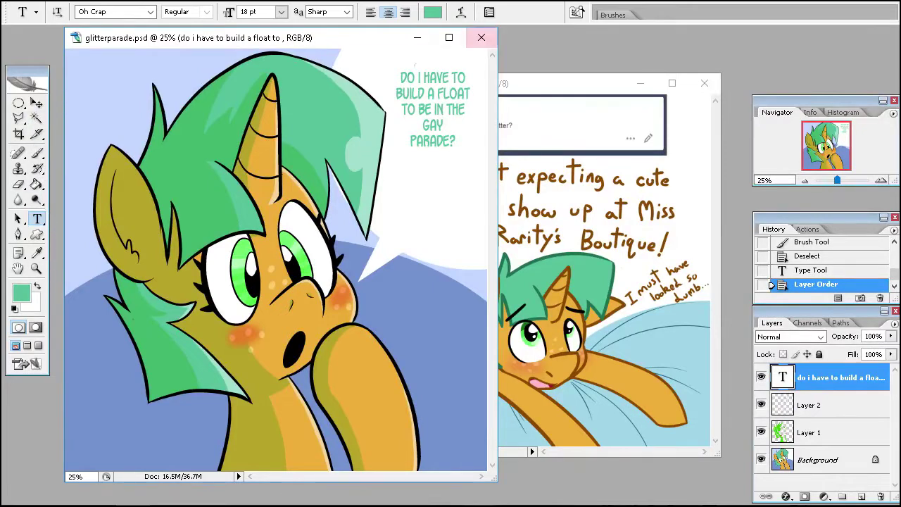
pyautogui.moveTo(398, 70); pyautogui.dragTo(461, 148)
pyautogui.click(280, 12)
pyautogui.click(267, 188)
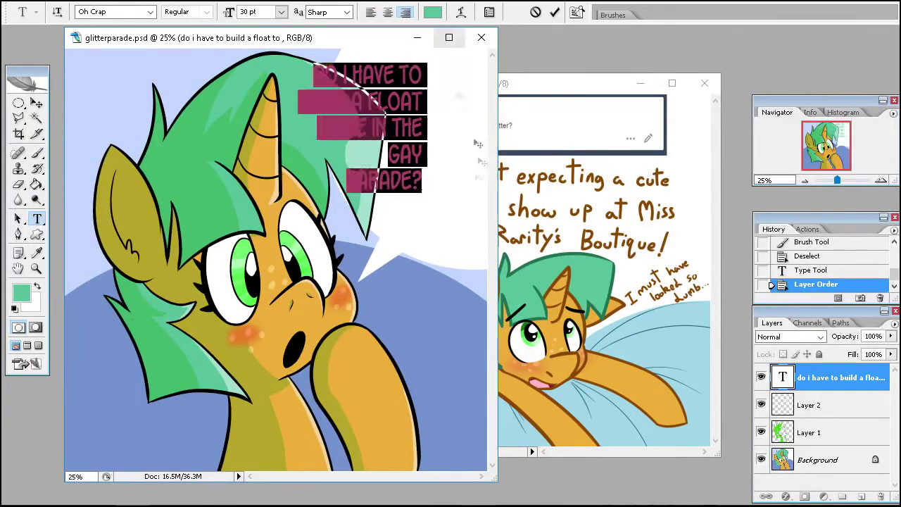
pyautogui.hotkey('ctrl', 'shift', 'r')
# Rejoin 'THE' onto the next line and commit the text
pyautogui.press('Return')
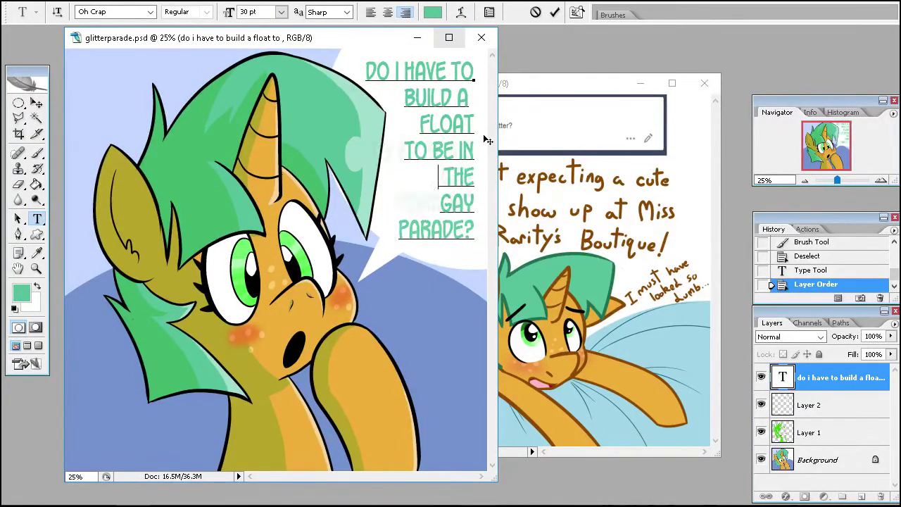
pyautogui.press('Delete')
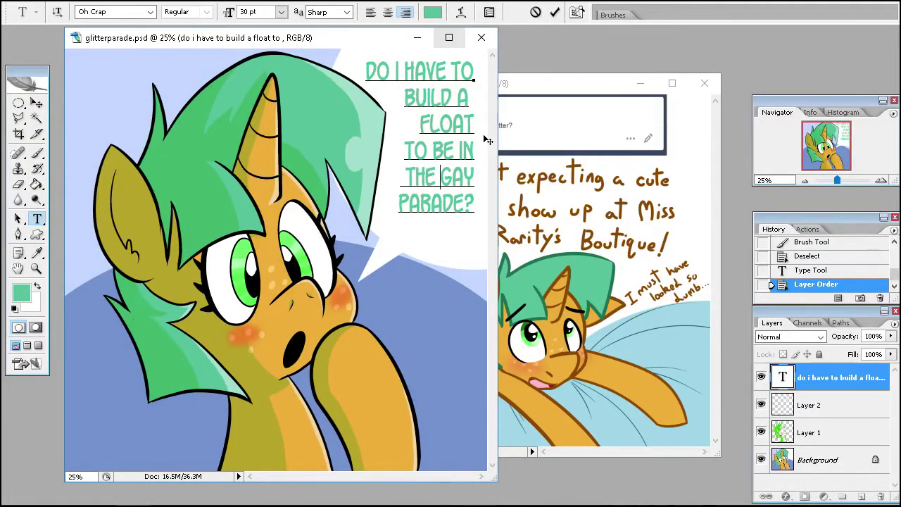
pyautogui.click(15, 2)
pyautogui.click(15, 2)
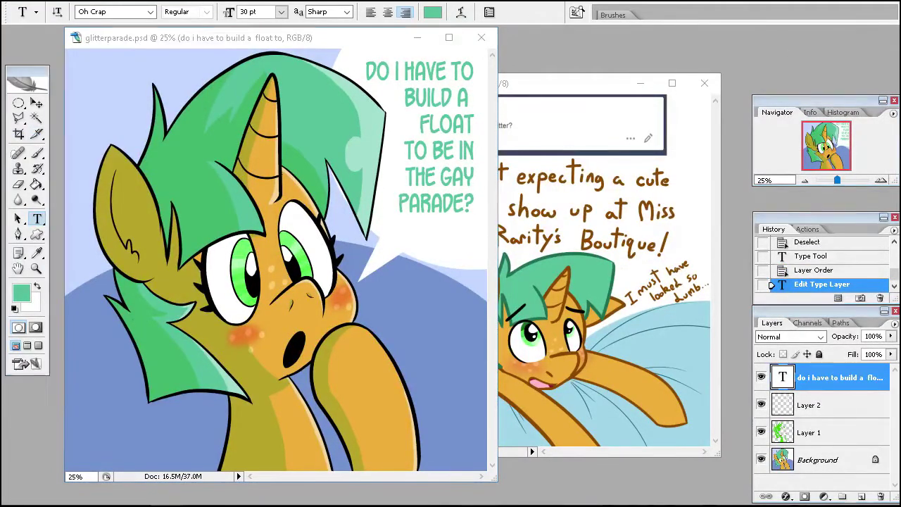